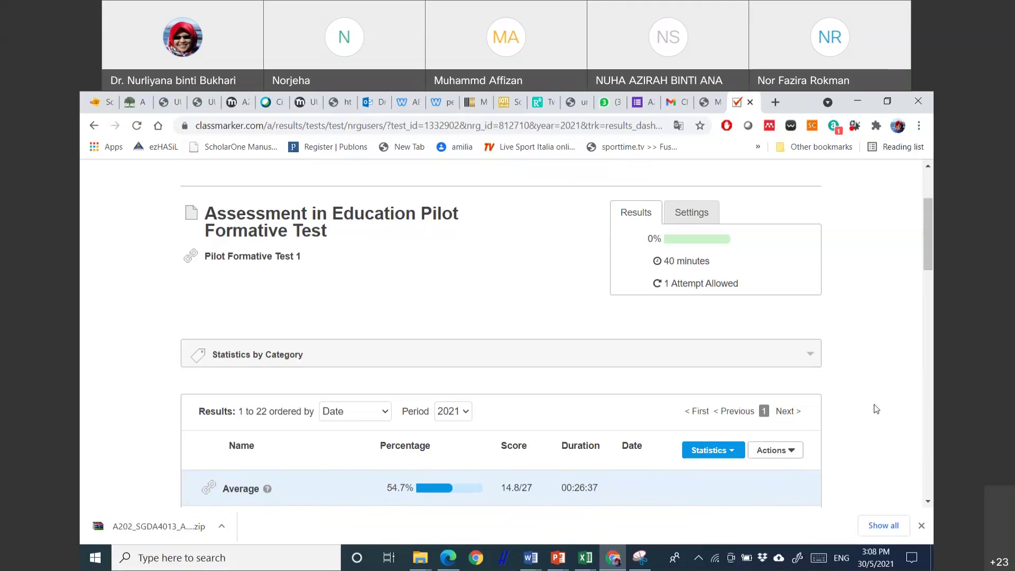
# Examine the participants' percentages, scores, durations and dates in the Assessment in Education Pilot Formative Test results
pyautogui.scroll(-6, 875, 408)
pyautogui.scroll(3, 876, 407)
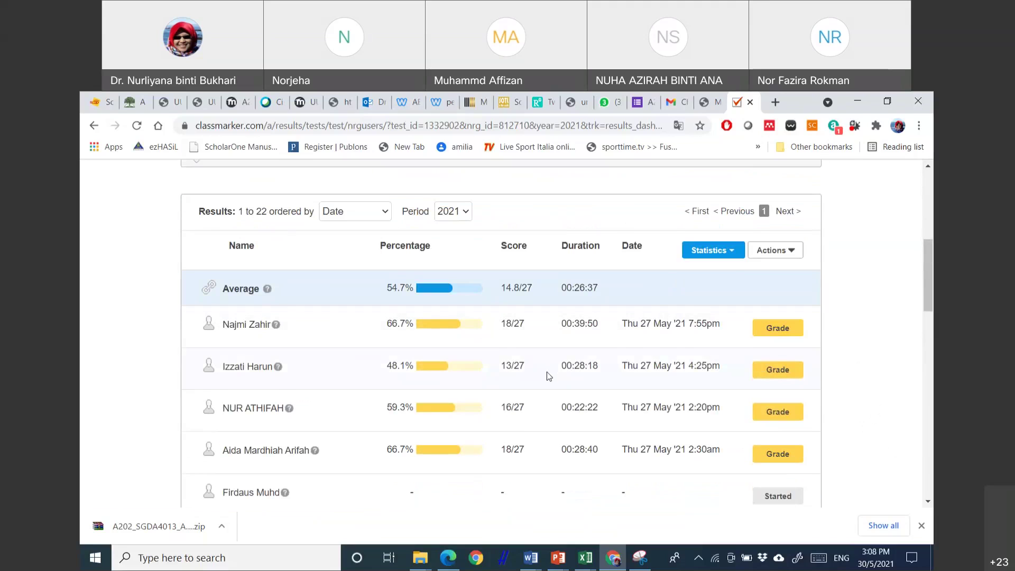
pyautogui.scroll(-1, 547, 372)
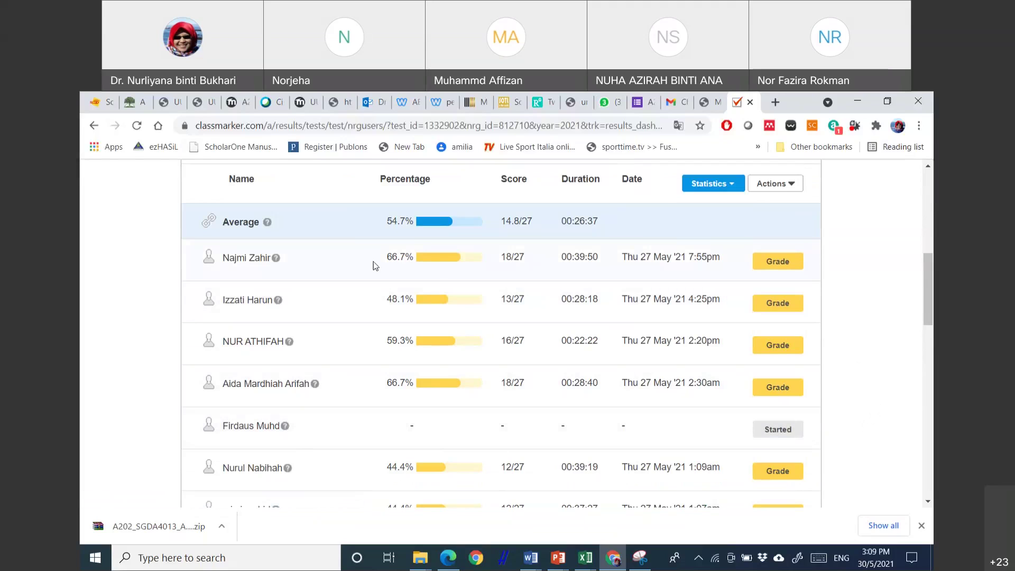
pyautogui.scroll(-1, 472, 343)
pyautogui.scroll(-15, 472, 344)
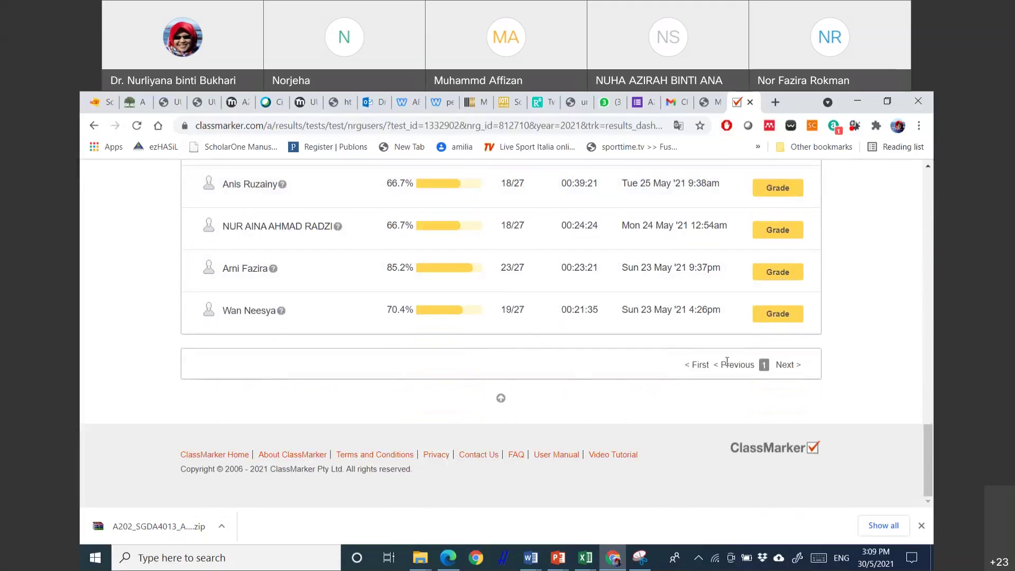
pyautogui.scroll(15, 313, 304)
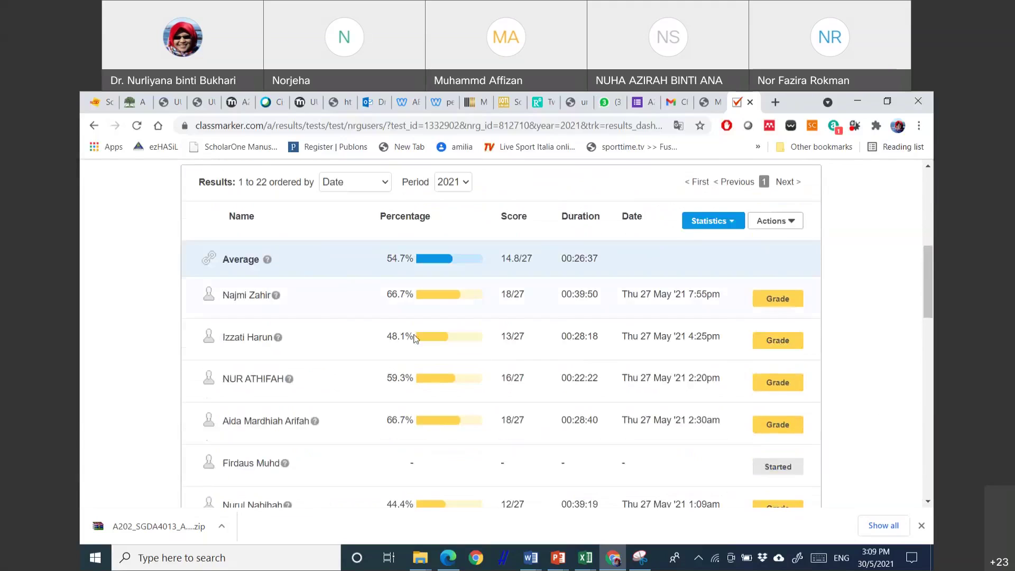
pyautogui.scroll(-10, 471, 344)
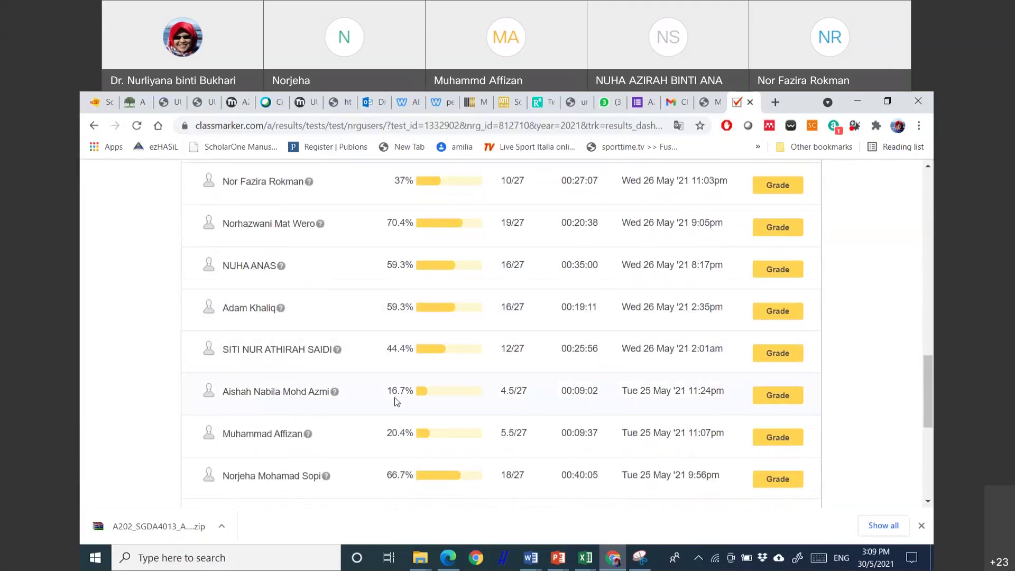
pyautogui.scroll(-6, 395, 397)
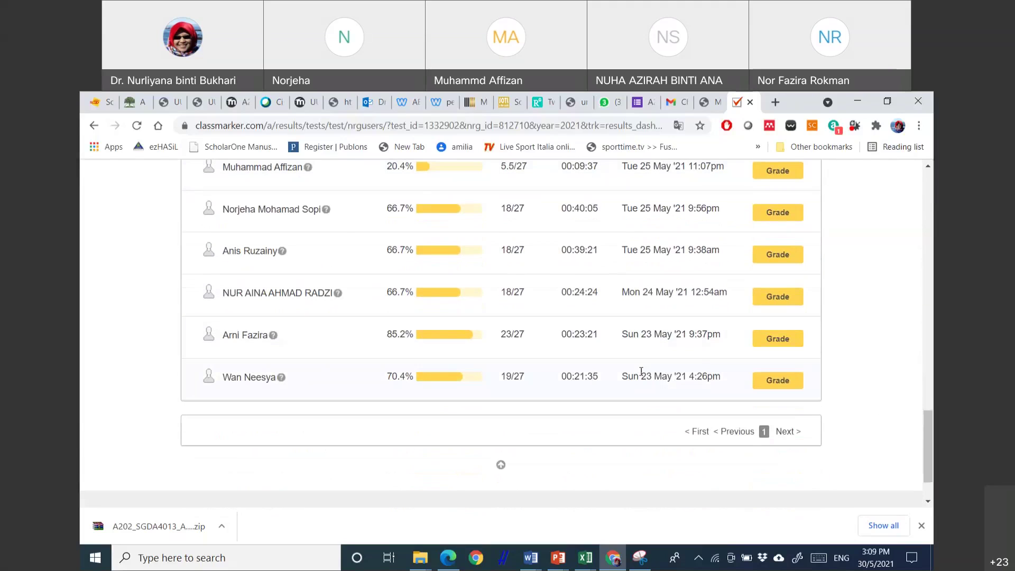
pyautogui.scroll(4, 700, 365)
pyautogui.scroll(-5, 702, 363)
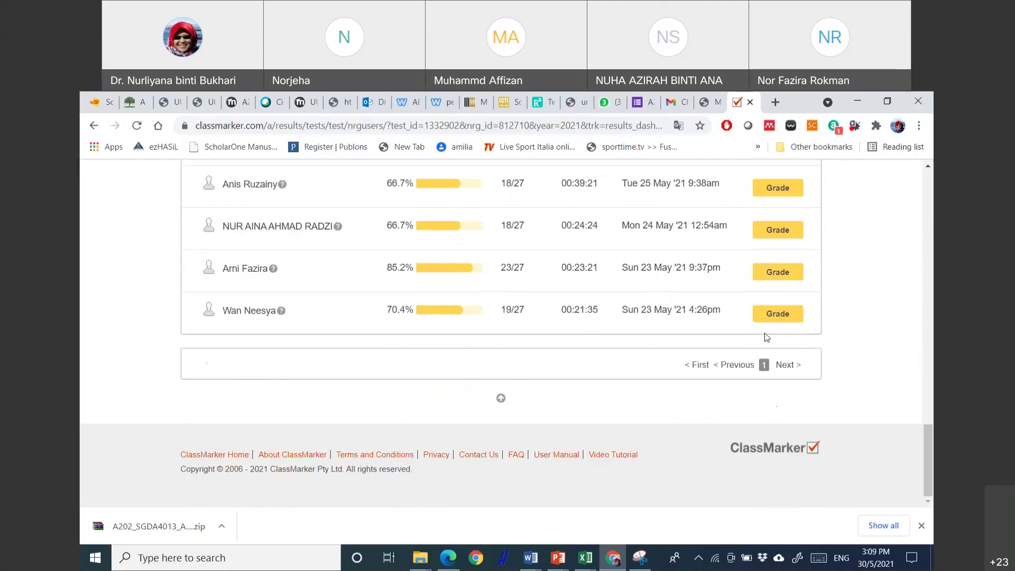
# Try to open the grading view for the participant with 23/27, and close the pop-up
pyautogui.click(793, 269)
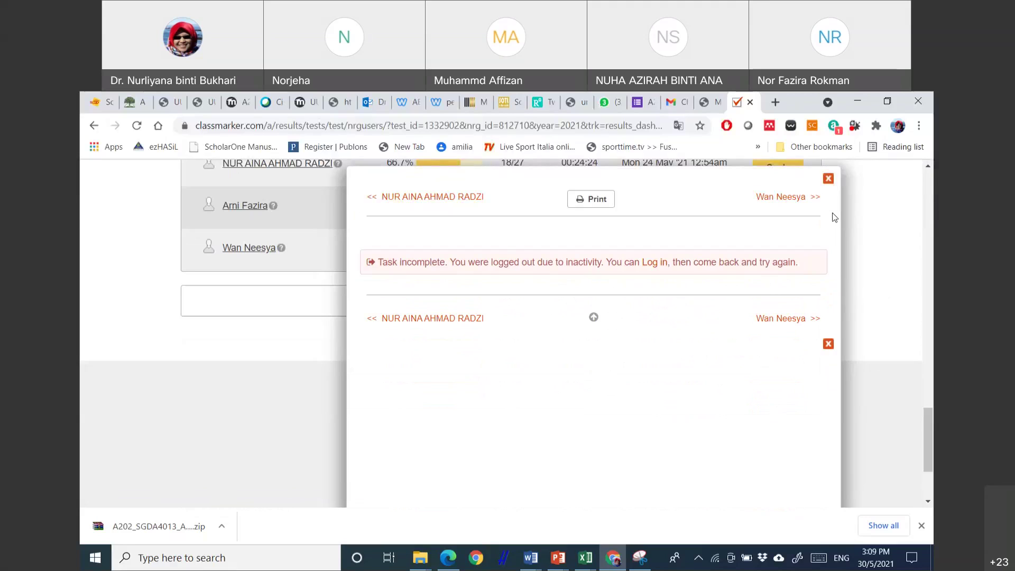
pyautogui.click(828, 344)
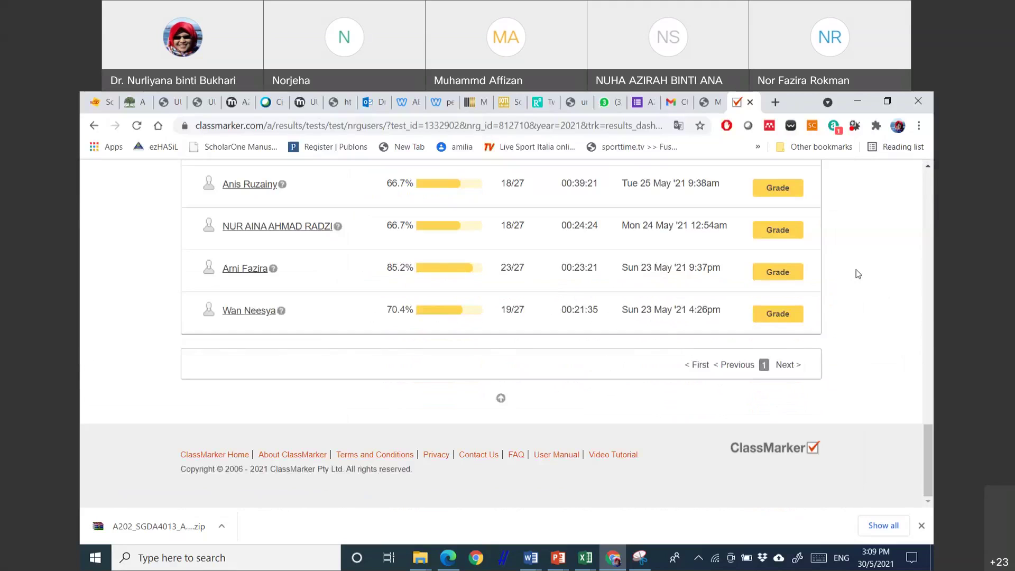
# Leave the results for the Tests area and log back in to the ClassMarker account with the prefilled credentials
pyautogui.scroll(15, 850, 276)
pyautogui.scroll(4, 850, 274)
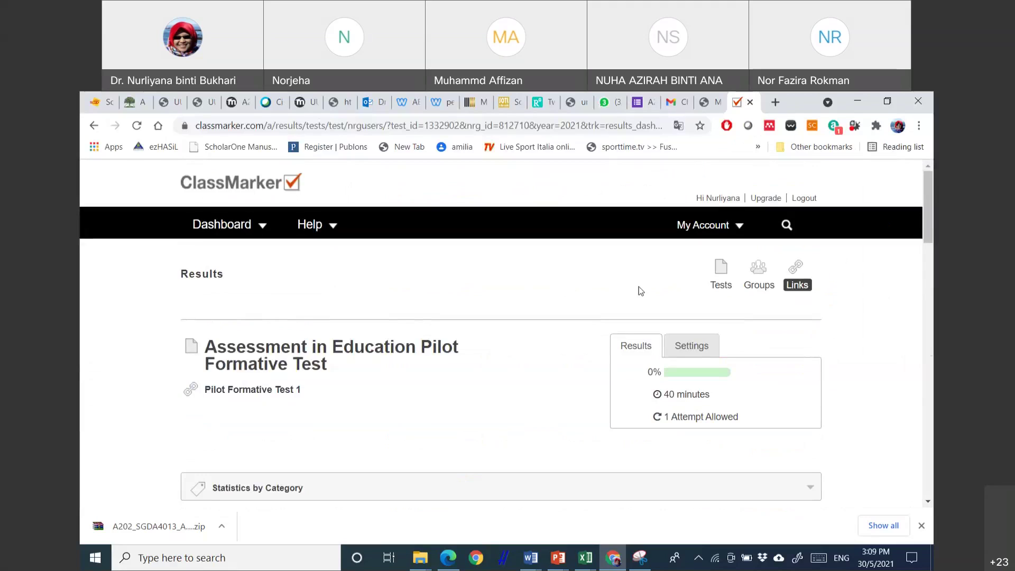
pyautogui.click(721, 275)
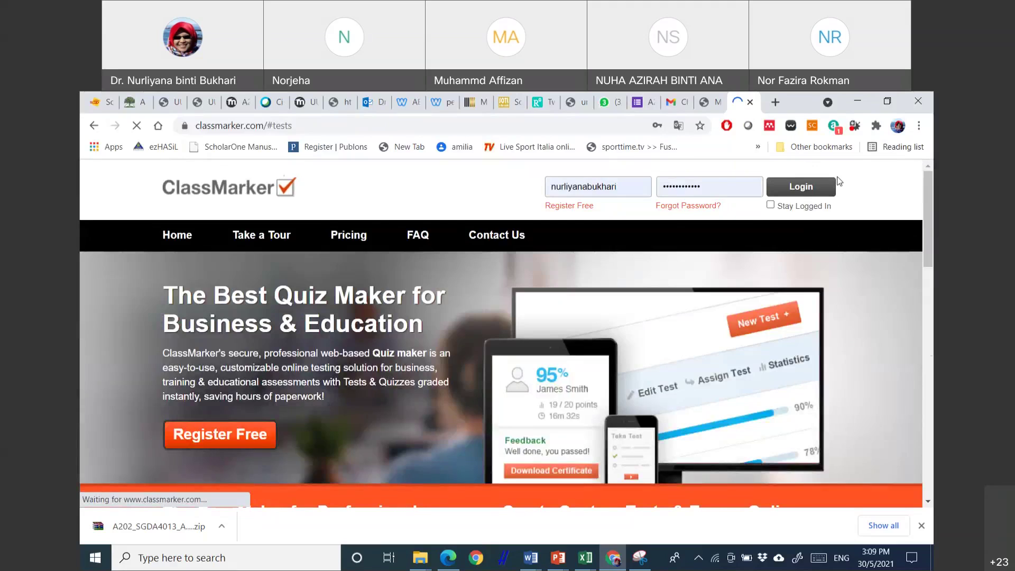
pyautogui.click(816, 194)
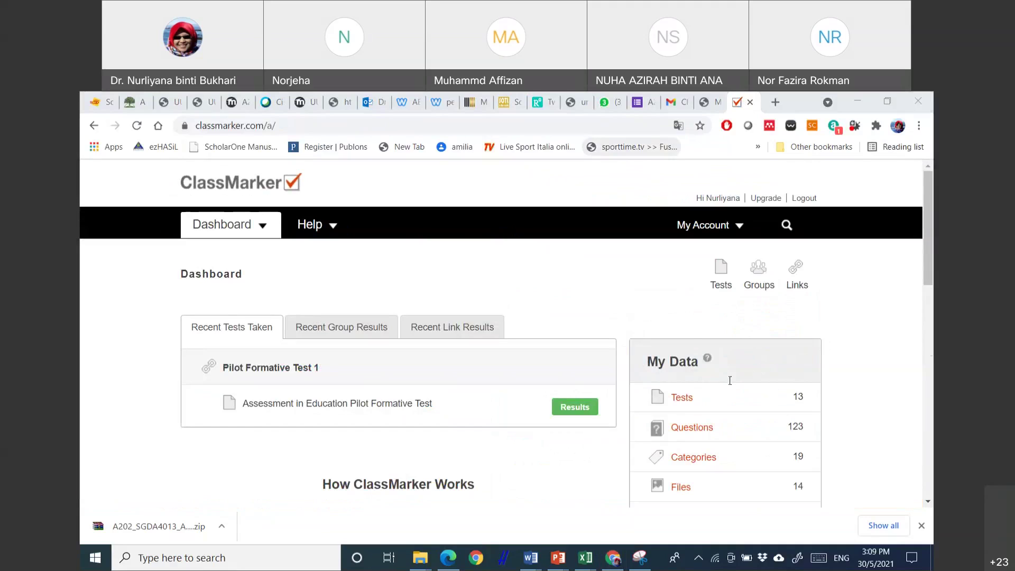
pyautogui.click(666, 260)
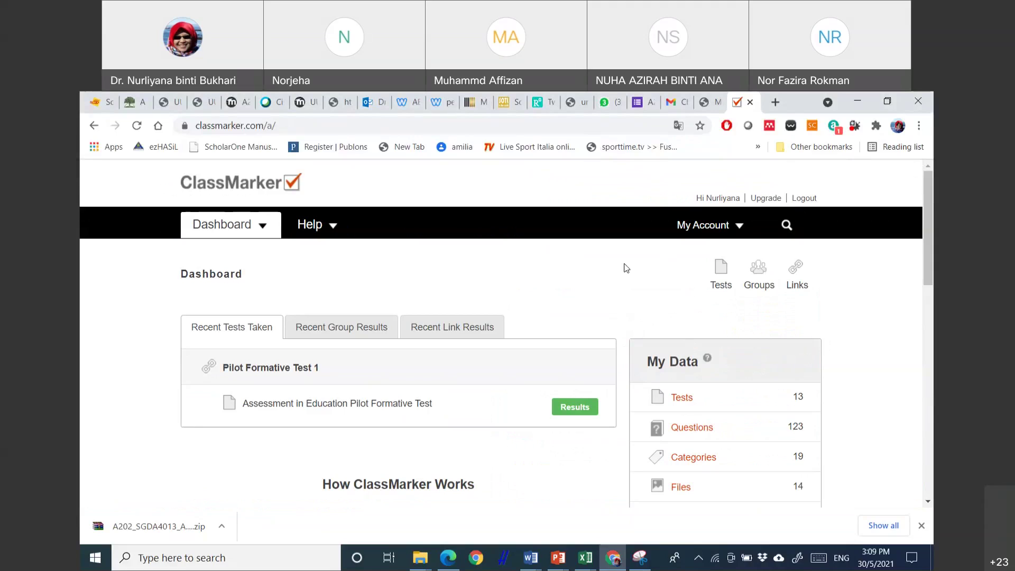
# Open the results of the Assessment in Education Pilot Formative Test listed under Pilot Formative Test 1
pyautogui.scroll(-1, 606, 307)
pyautogui.scroll(1, 606, 307)
pyautogui.click(578, 407)
pyautogui.scroll(-7, 611, 336)
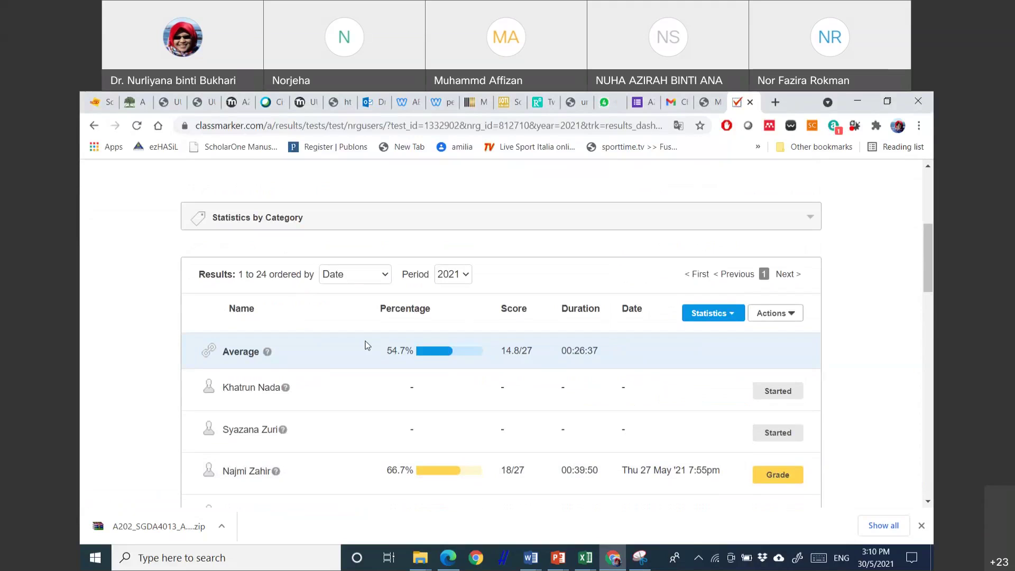
# Examine each participant's score, duration, completion date and grading status in the reloaded Pilot Formative Test results
pyautogui.scroll(-8, 315, 242)
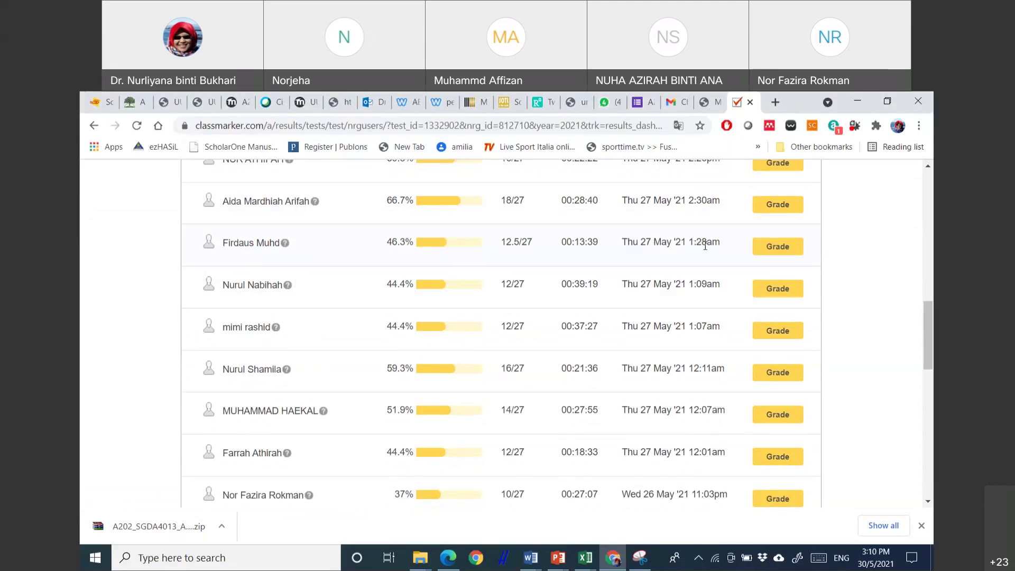
pyautogui.scroll(1, 709, 250)
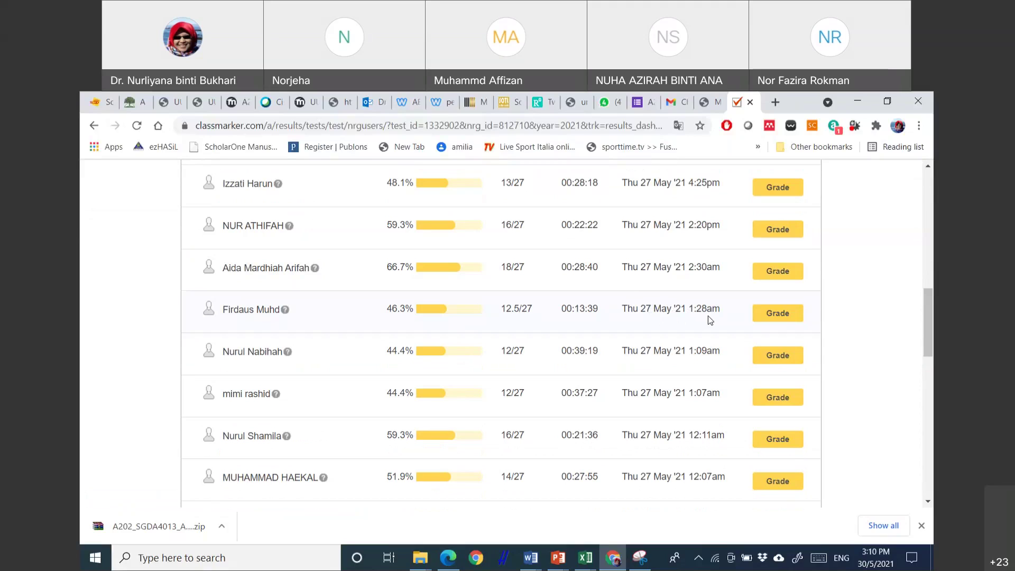
pyautogui.scroll(2, 708, 315)
pyautogui.scroll(2, 708, 315)
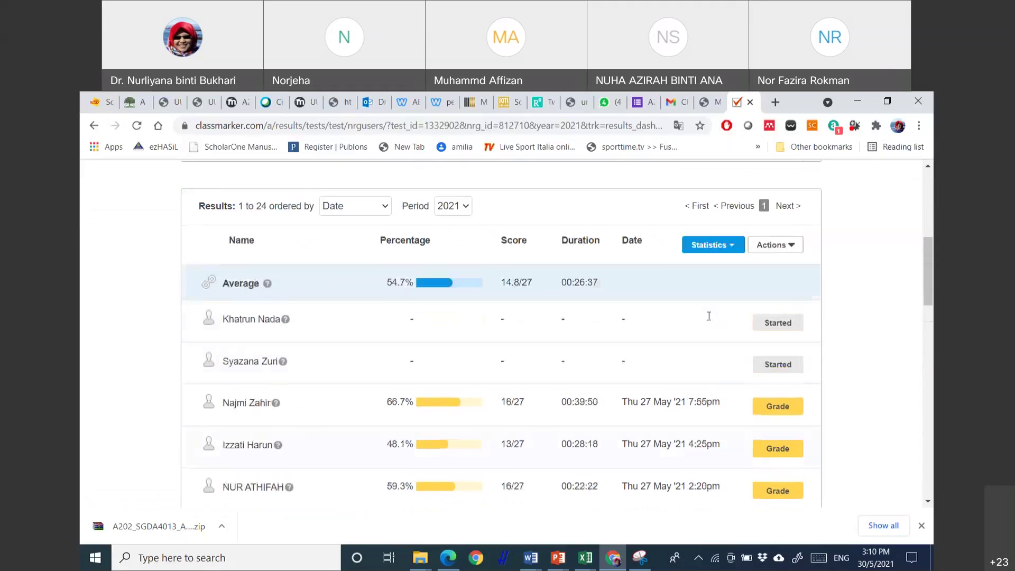
pyautogui.scroll(-2, 708, 316)
pyautogui.scroll(-2, 709, 316)
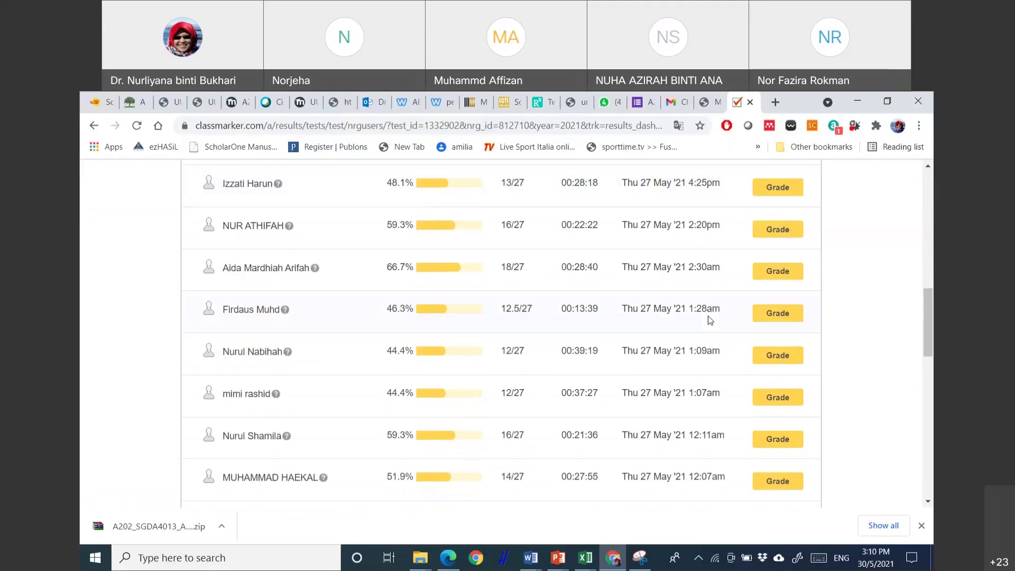
pyautogui.scroll(3, 660, 314)
pyautogui.scroll(-4, 260, 301)
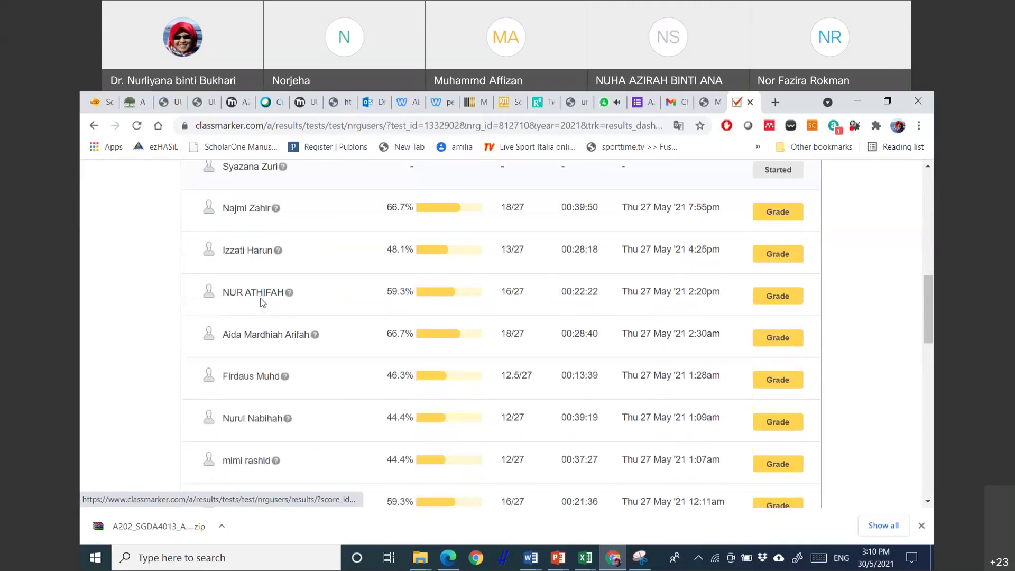
pyautogui.scroll(-5, 427, 294)
pyautogui.scroll(-2, 446, 326)
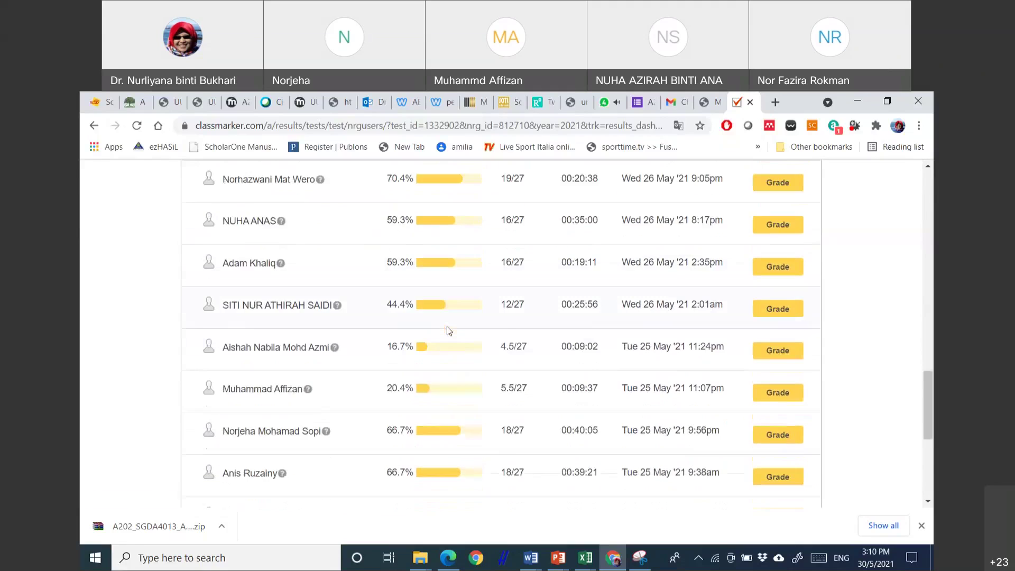
pyautogui.scroll(-3, 449, 330)
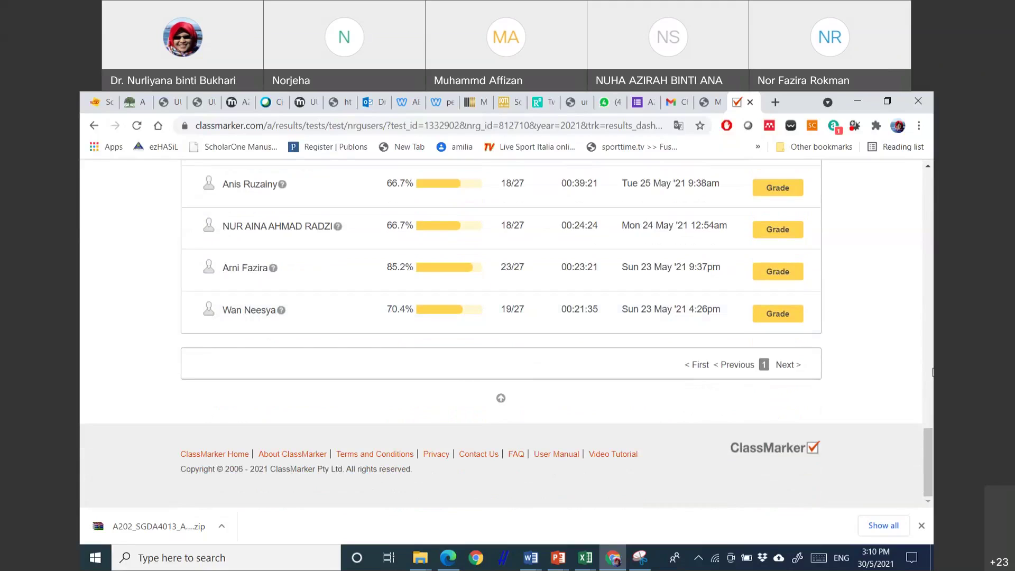
pyautogui.scroll(15, 864, 315)
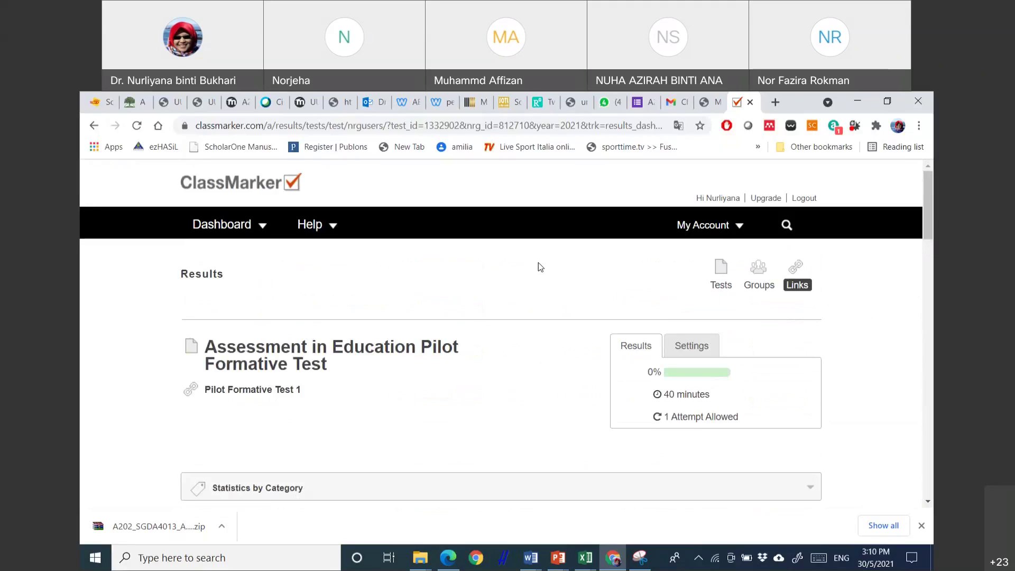
# Open the Tests page and look through the list of existing tests
pyautogui.click(721, 272)
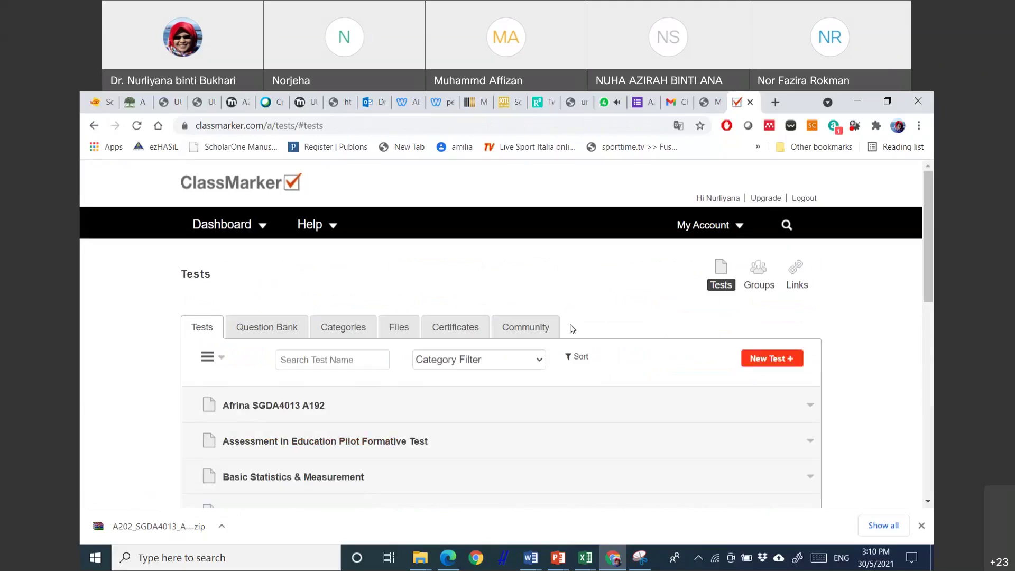
pyautogui.scroll(-5, 571, 328)
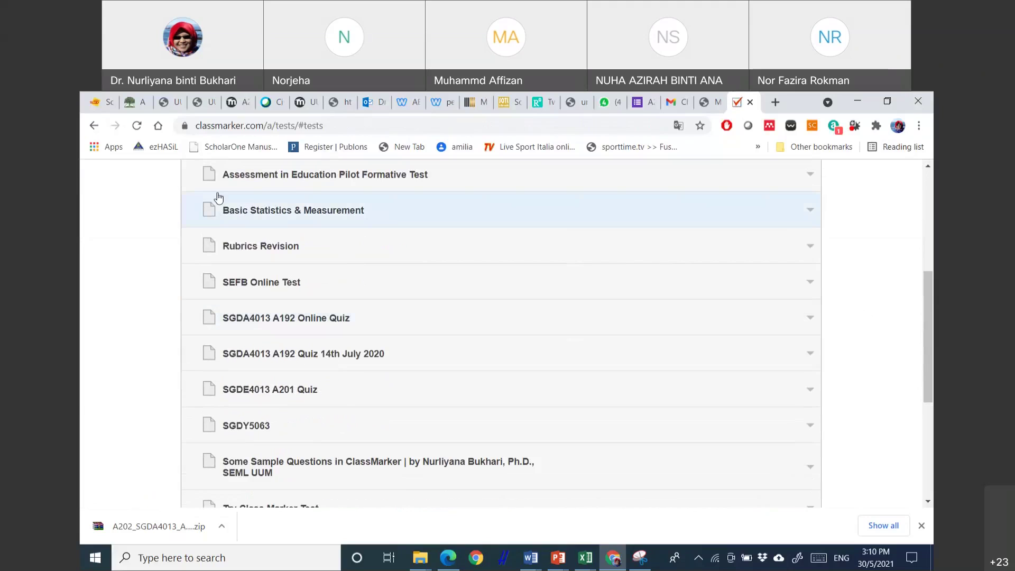
pyautogui.scroll(-5, 265, 307)
pyautogui.scroll(7, 280, 328)
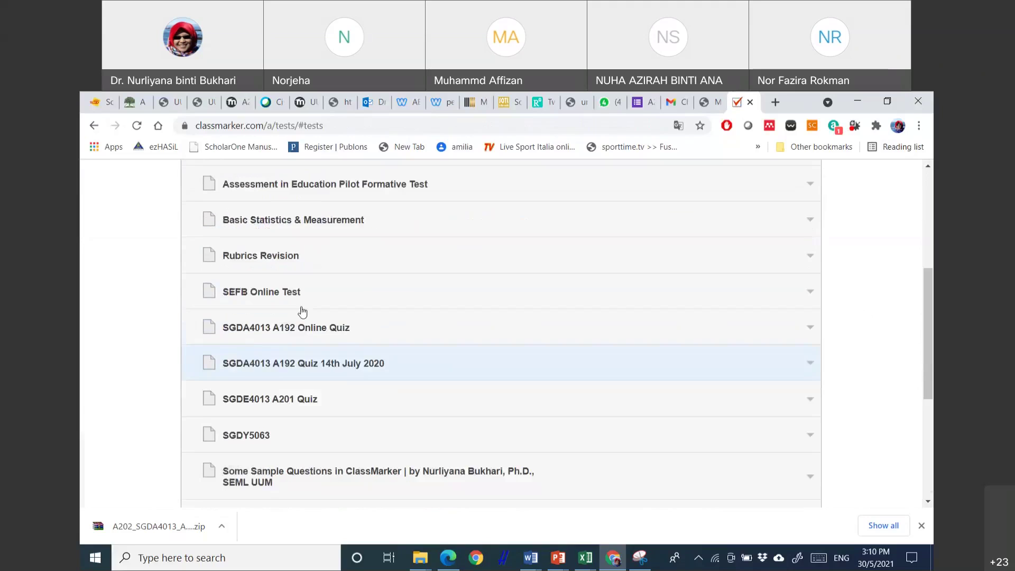
pyautogui.scroll(2, 465, 301)
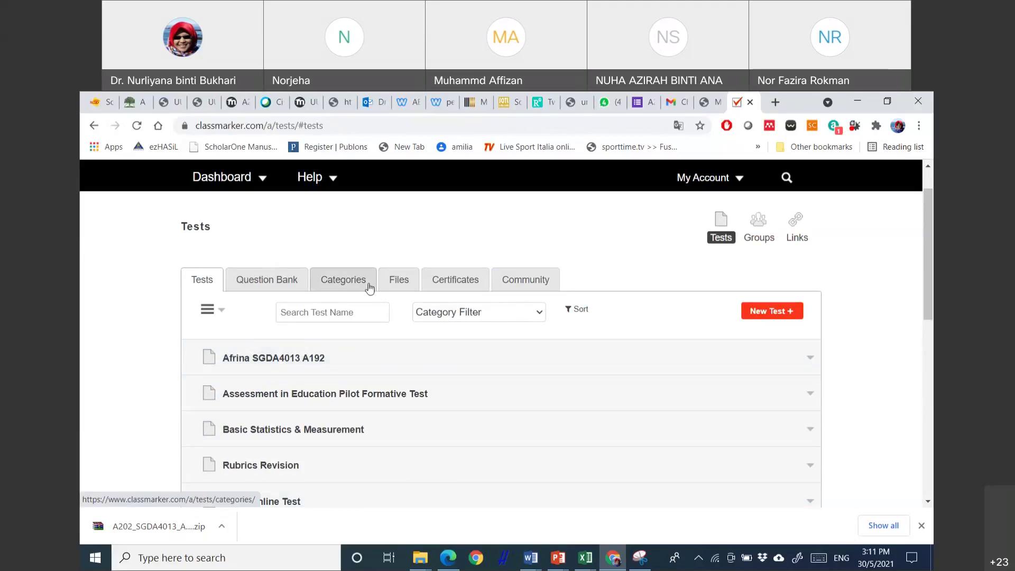
# View the categories available in the Category Filter, and close it without choosing one
pyautogui.click(541, 313)
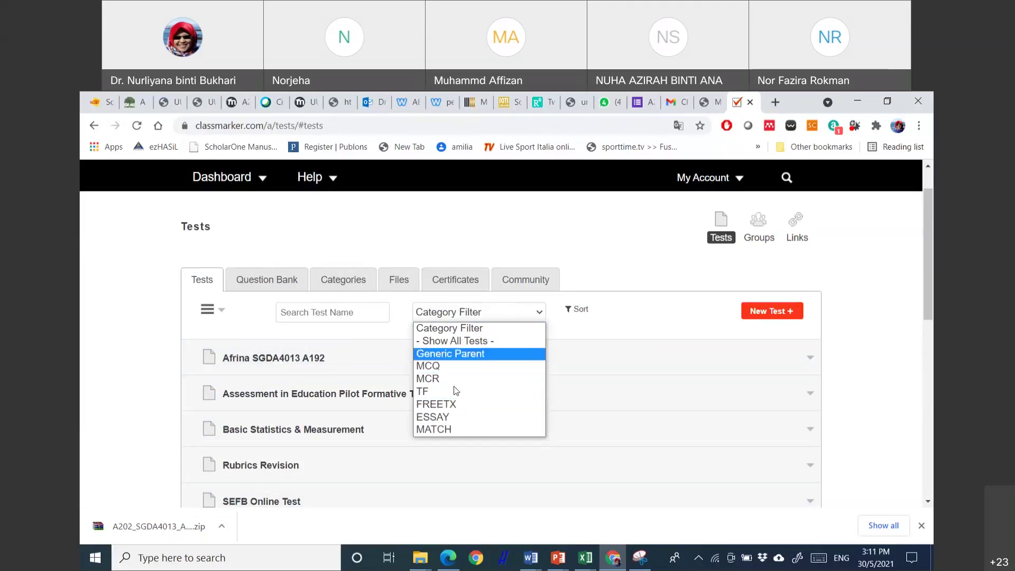
pyautogui.click(538, 310)
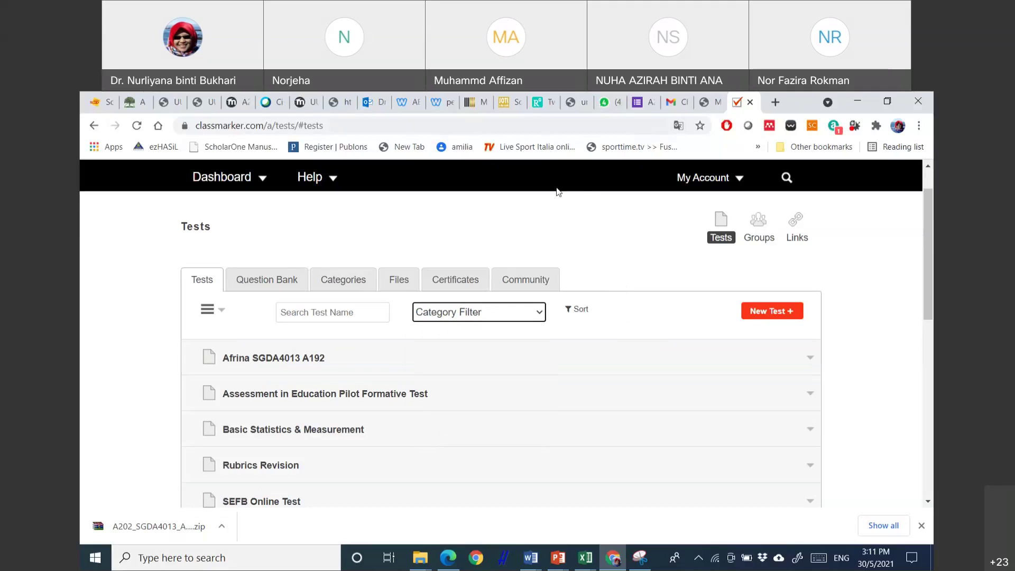
pyautogui.click(593, 241)
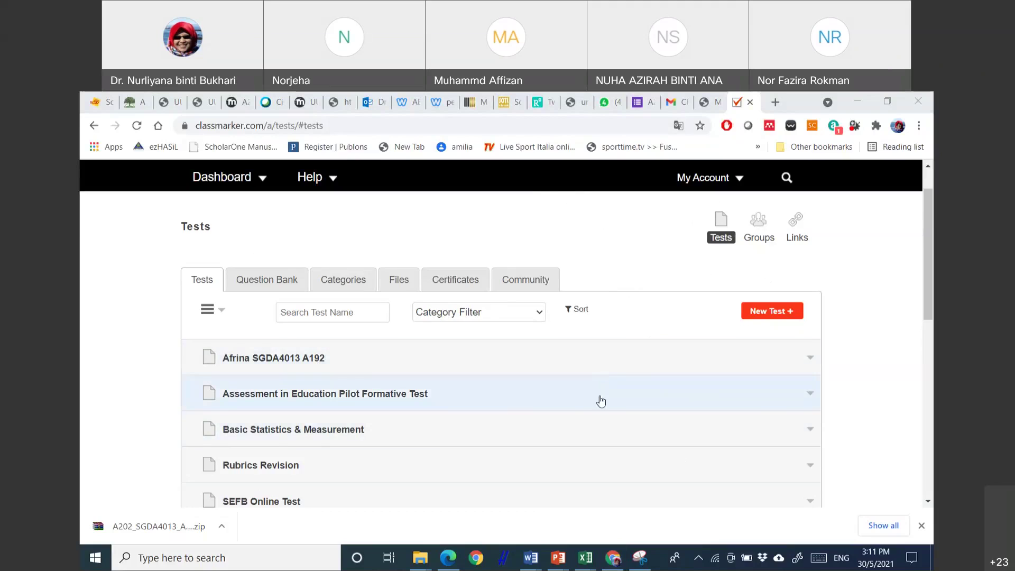
# Review the names of all tests from Afrina SGDA4013 A192 down to UTLC UUM ClassMarker Training 2020
pyautogui.scroll(-3, 601, 402)
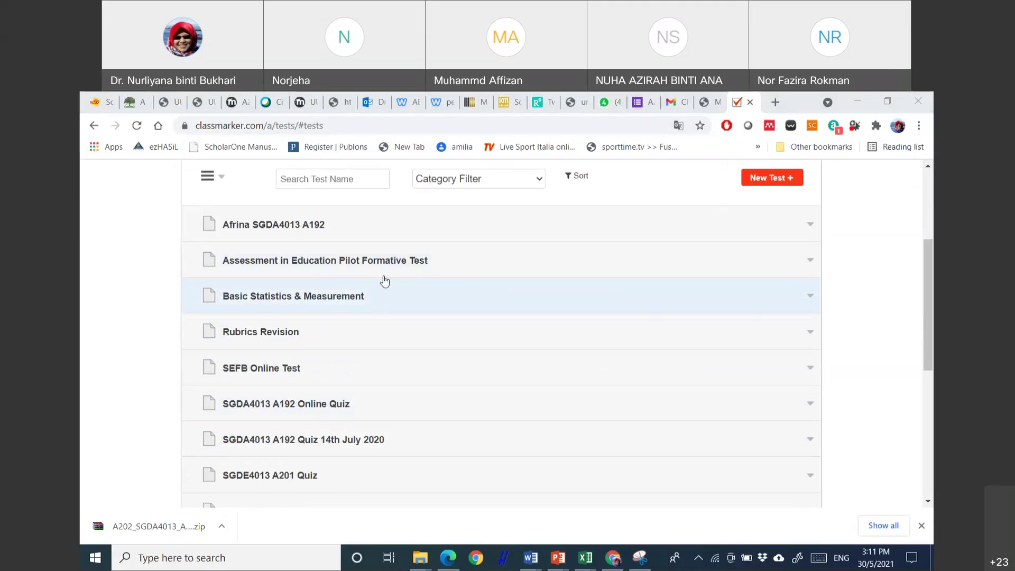
pyautogui.scroll(-3, 333, 299)
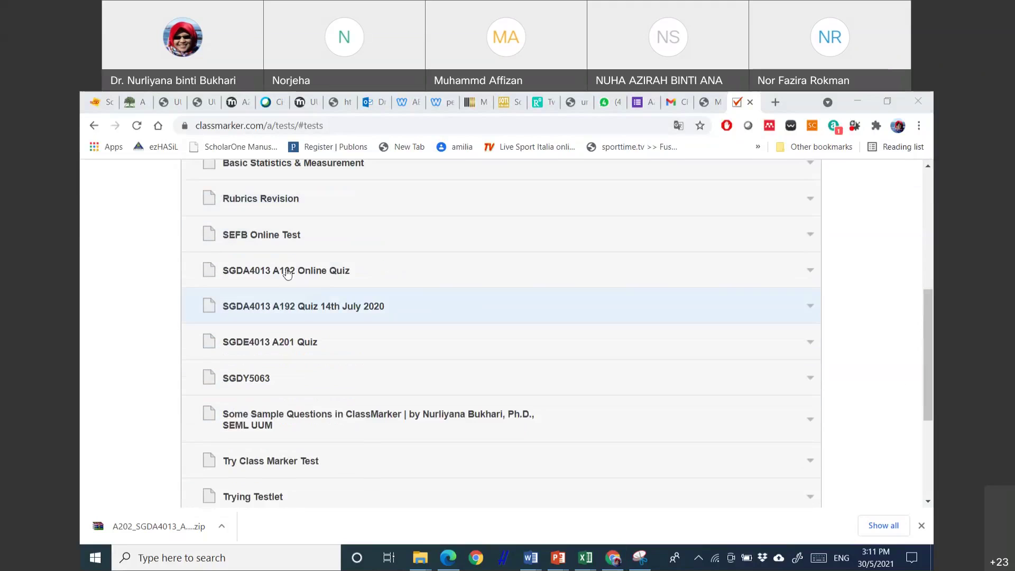
pyautogui.scroll(-1, 311, 365)
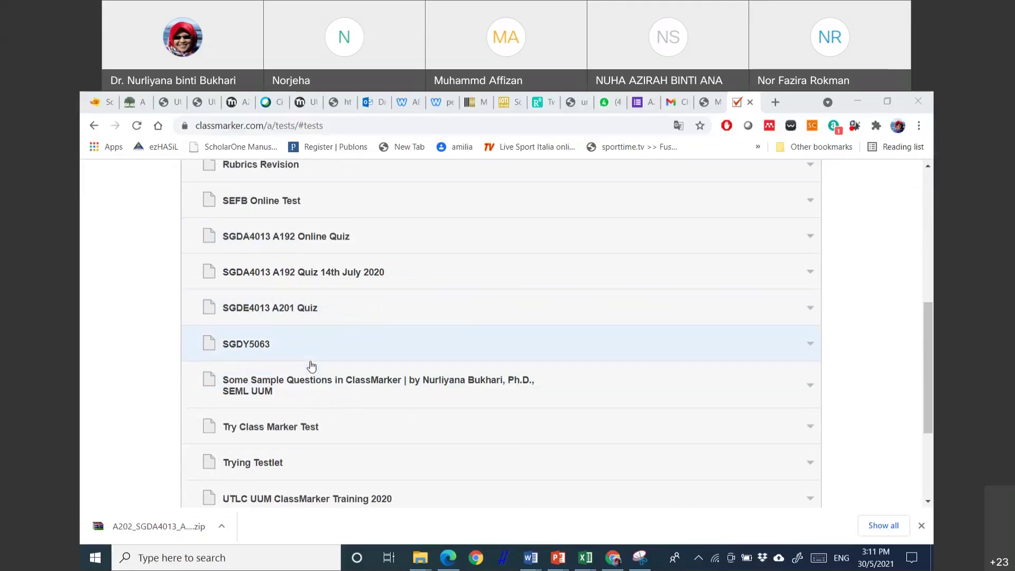
pyautogui.scroll(-3, 312, 366)
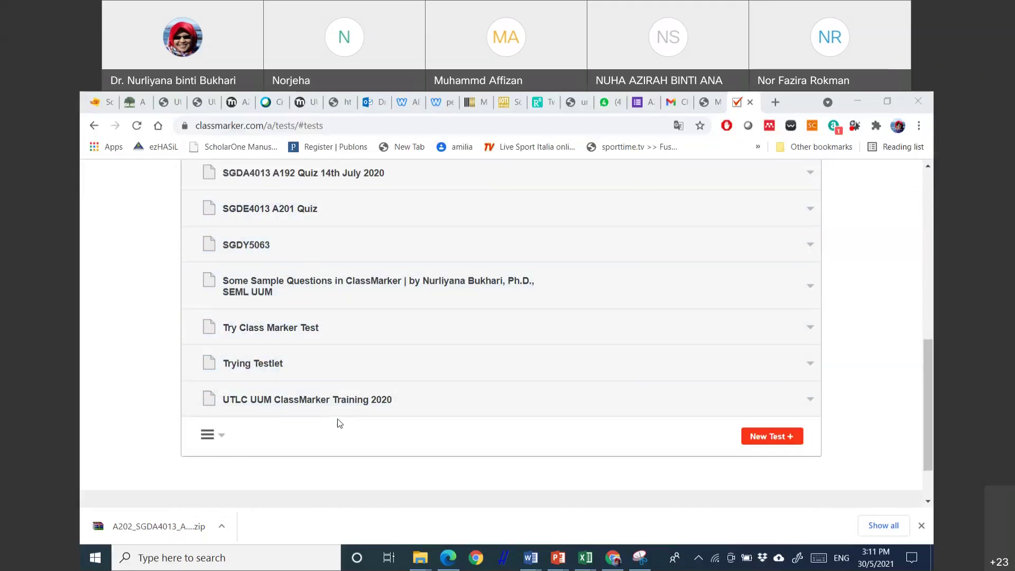
pyautogui.scroll(15, 337, 419)
pyautogui.scroll(-3, 478, 404)
pyautogui.scroll(3, 480, 395)
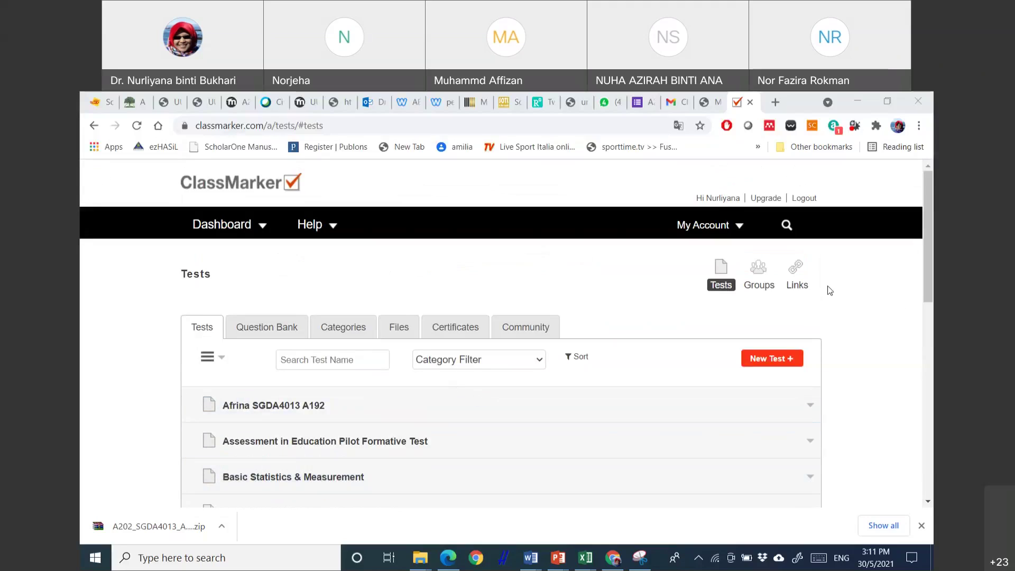
# Open the My Account page and examine the plan and credit pack details under My Plans, along with the other account options
pyautogui.click(736, 226)
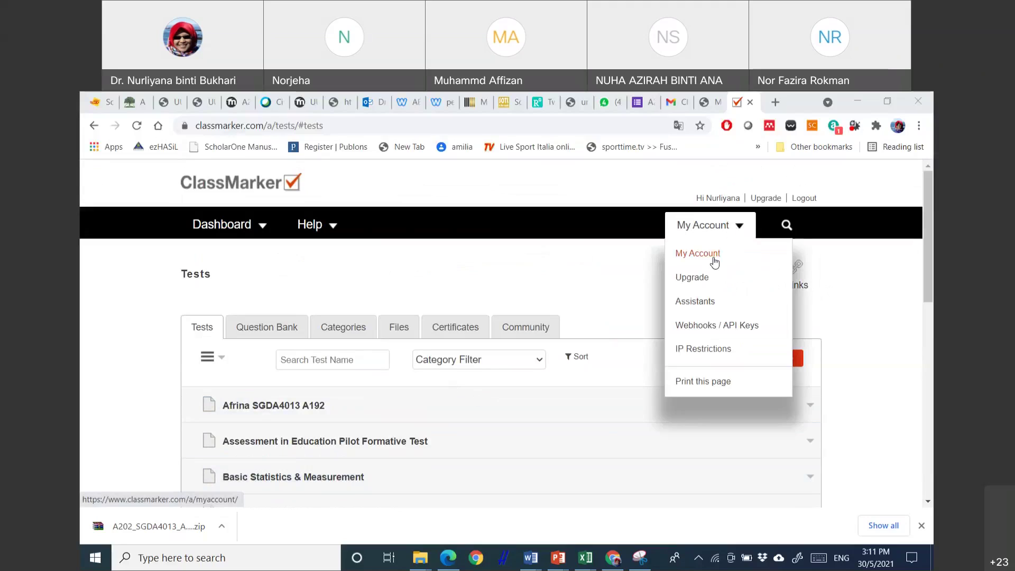
pyautogui.click(699, 256)
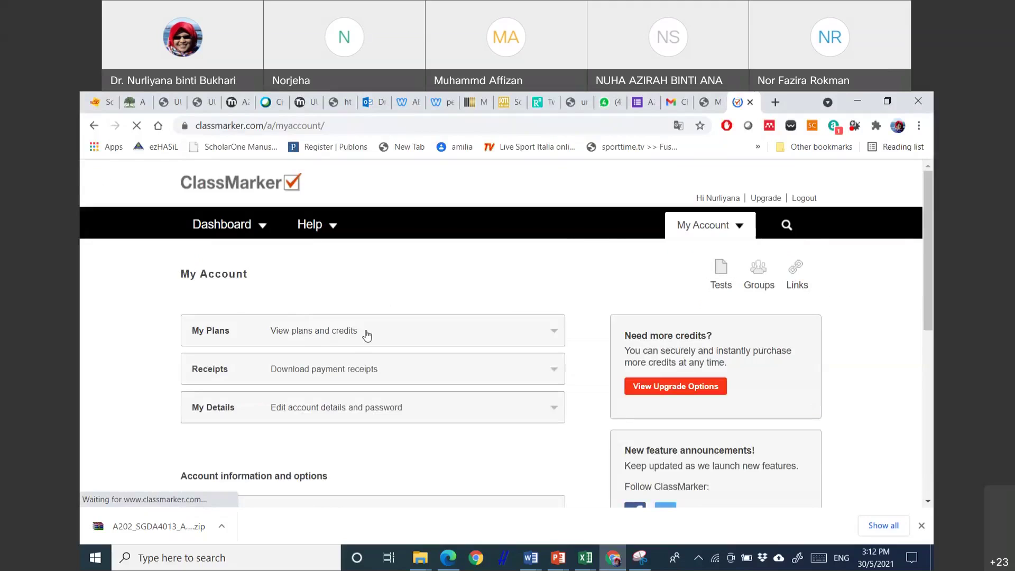
pyautogui.click(369, 334)
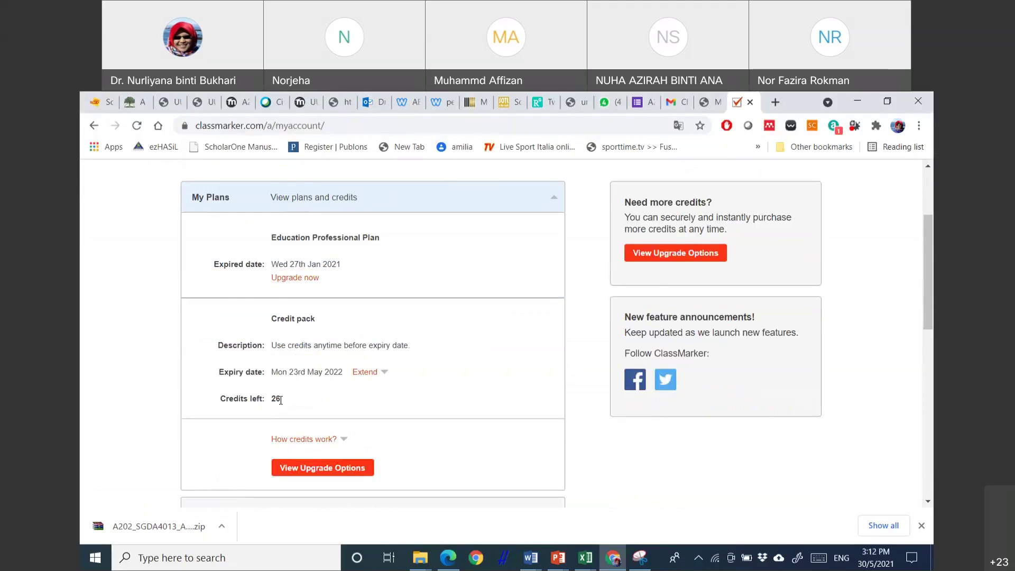
pyautogui.scroll(-2, 288, 355)
pyautogui.scroll(-1, 288, 356)
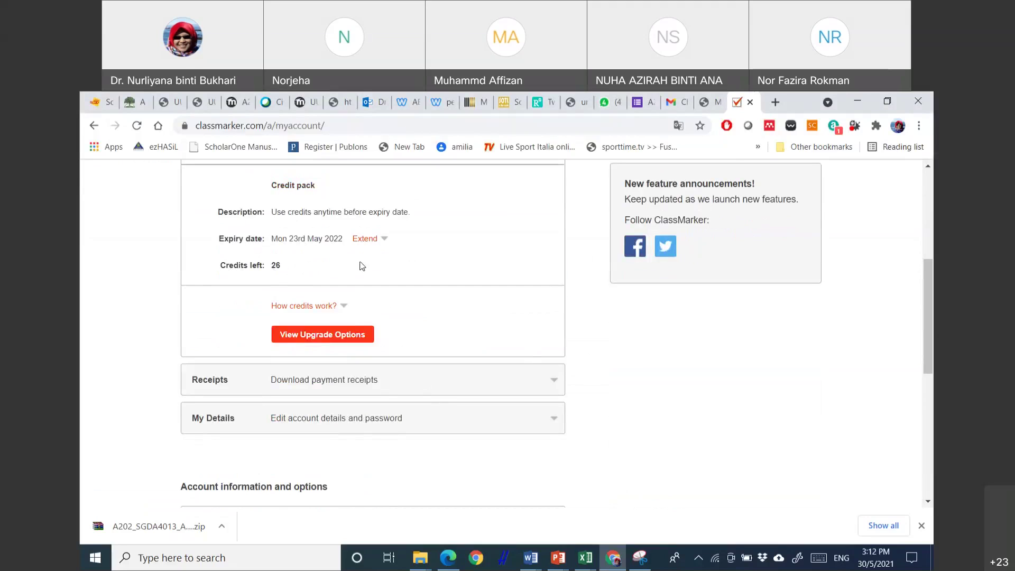
pyautogui.scroll(5, 450, 277)
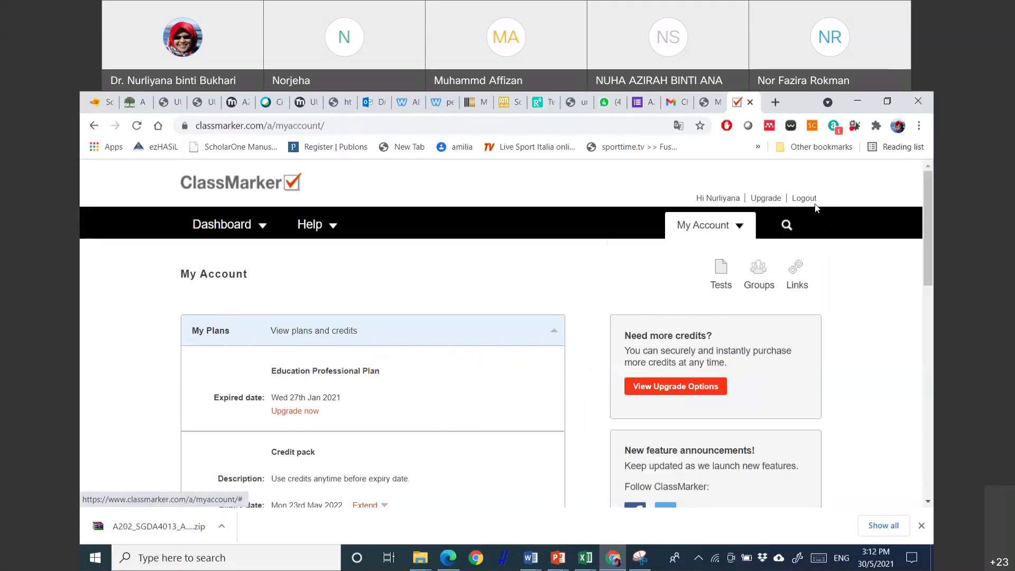
pyautogui.scroll(-6, 819, 238)
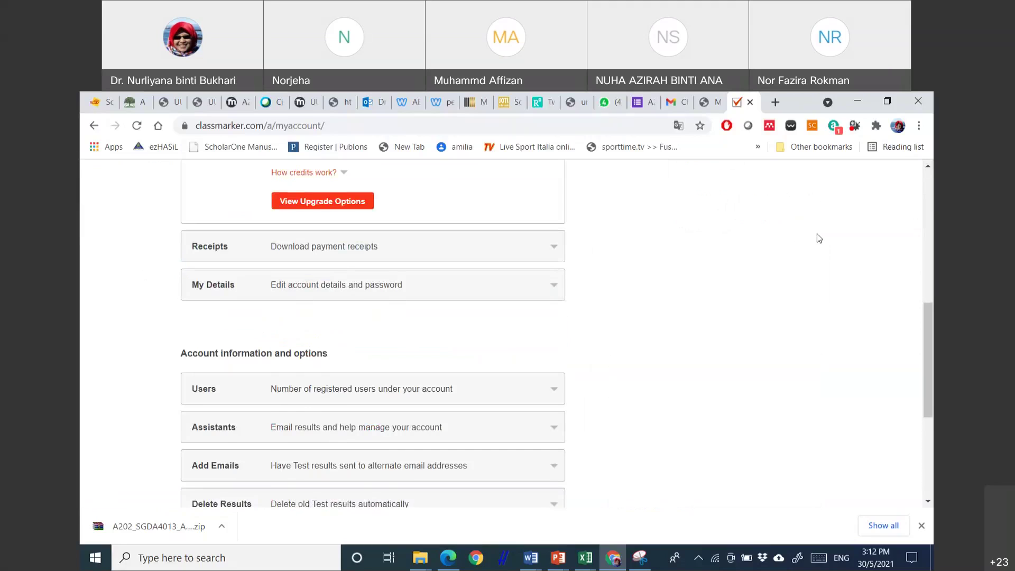
pyautogui.scroll(6, 819, 239)
pyautogui.scroll(-6, 820, 238)
pyautogui.scroll(6, 819, 237)
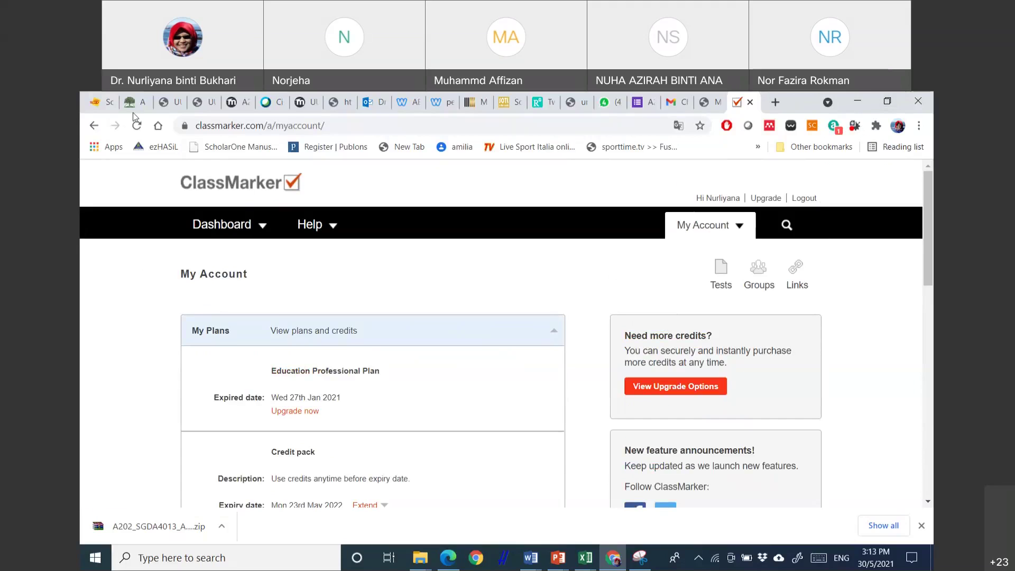
# Switch to the UUM Online Learning site and open the A202_SGDA4013_A course page
pyautogui.click(231, 103)
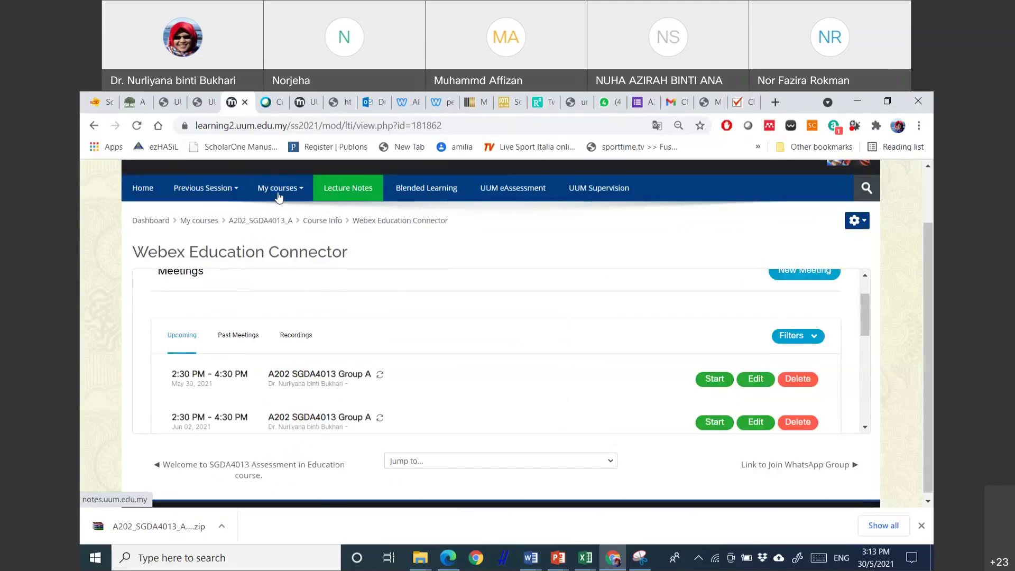
pyautogui.click(348, 192)
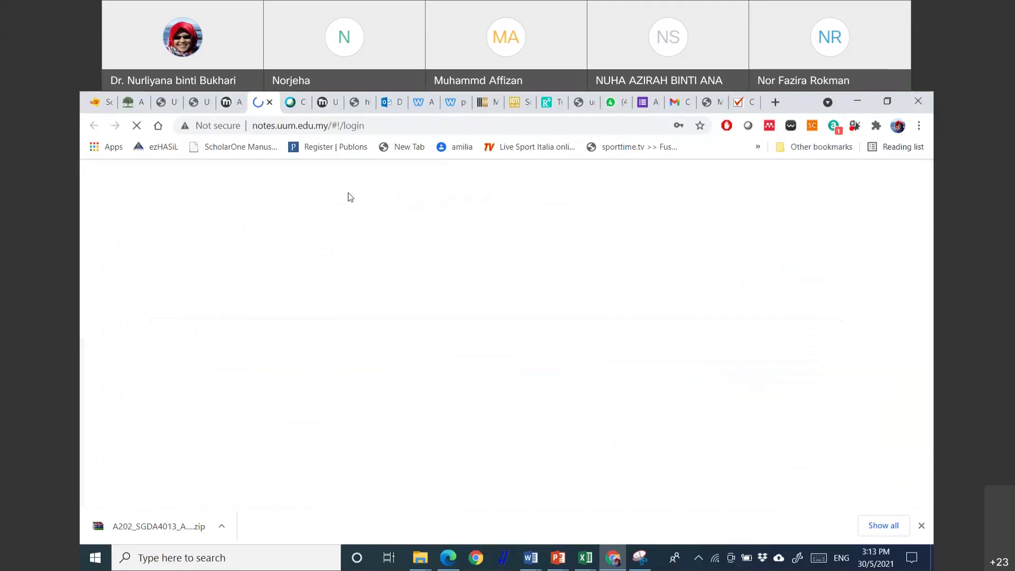
pyautogui.click(269, 102)
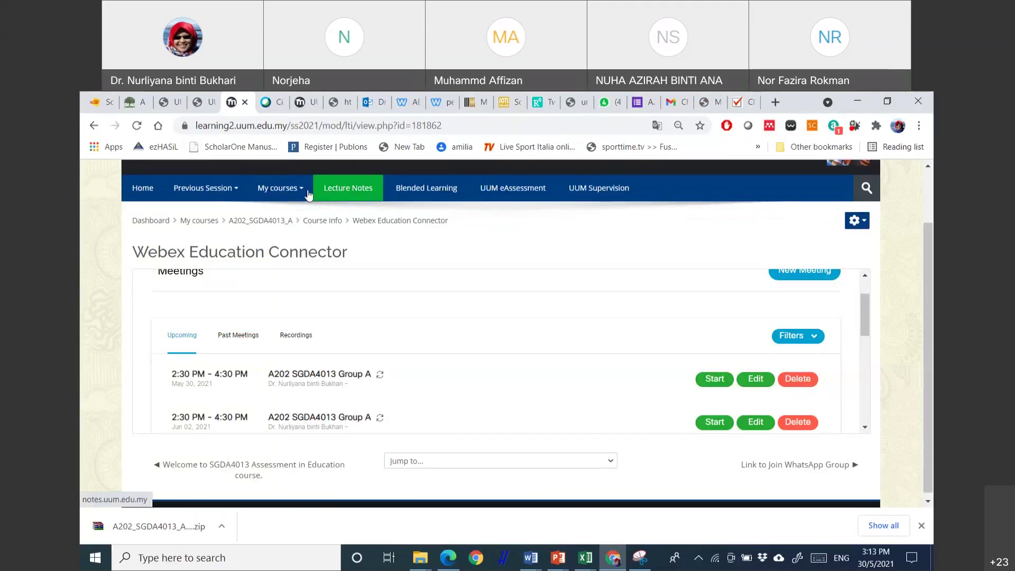
pyautogui.click(284, 191)
pyautogui.click(290, 232)
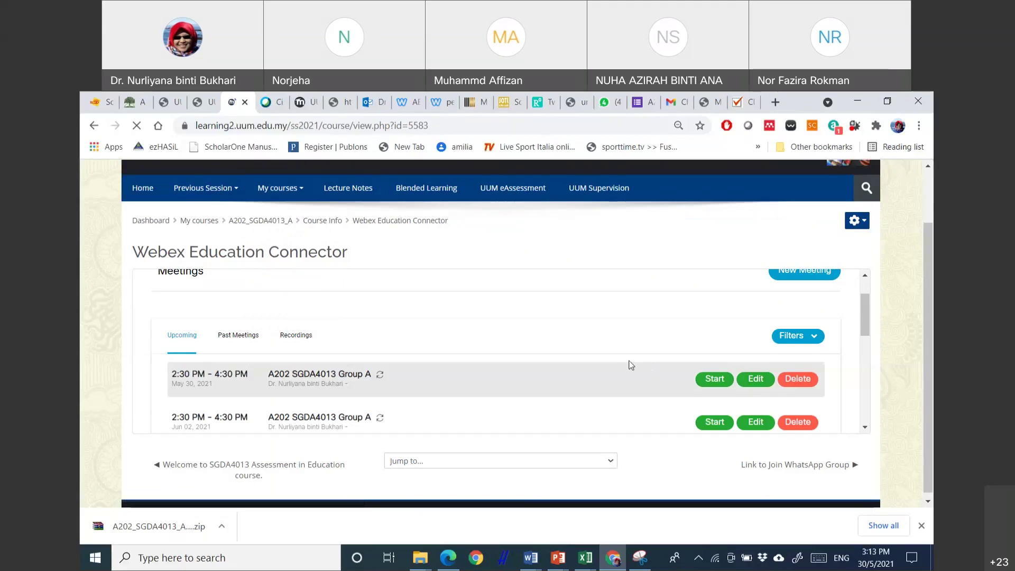
# Look through the course page's Course Info, Assignment Submissions and lecture sections
pyautogui.scroll(-10, 603, 357)
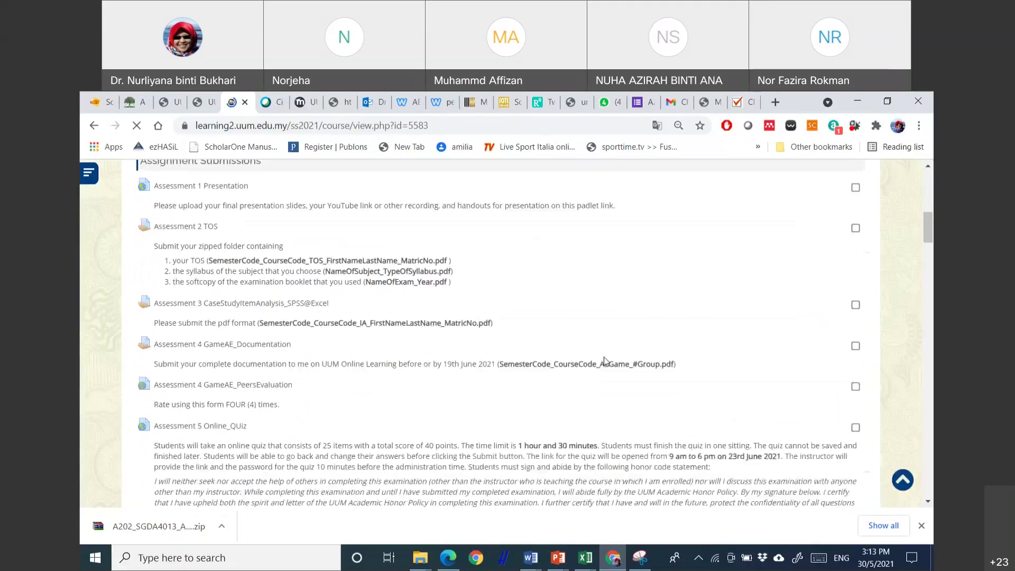
pyautogui.scroll(-15, 604, 358)
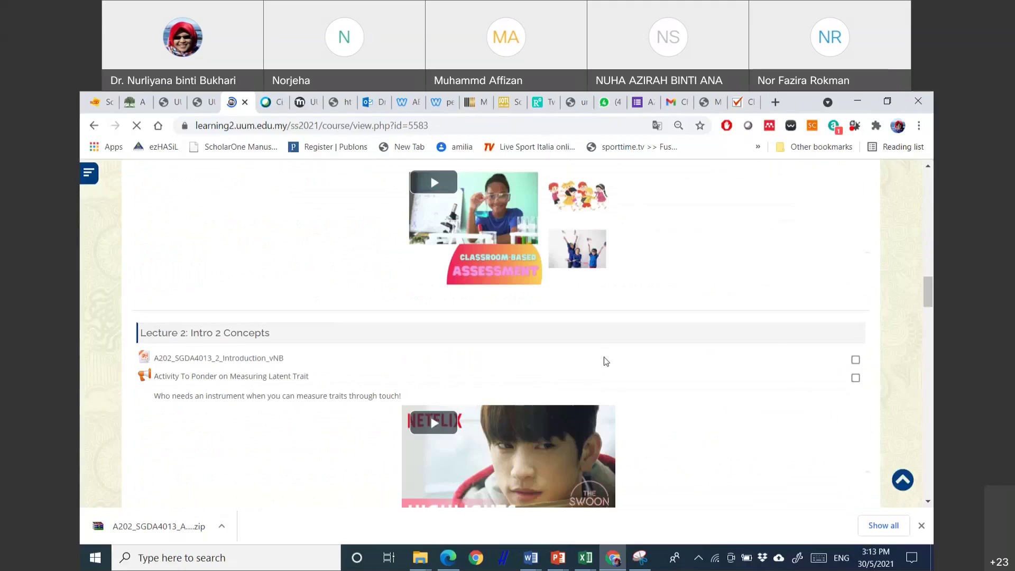
pyautogui.scroll(-8, 604, 357)
pyautogui.scroll(-5, 605, 363)
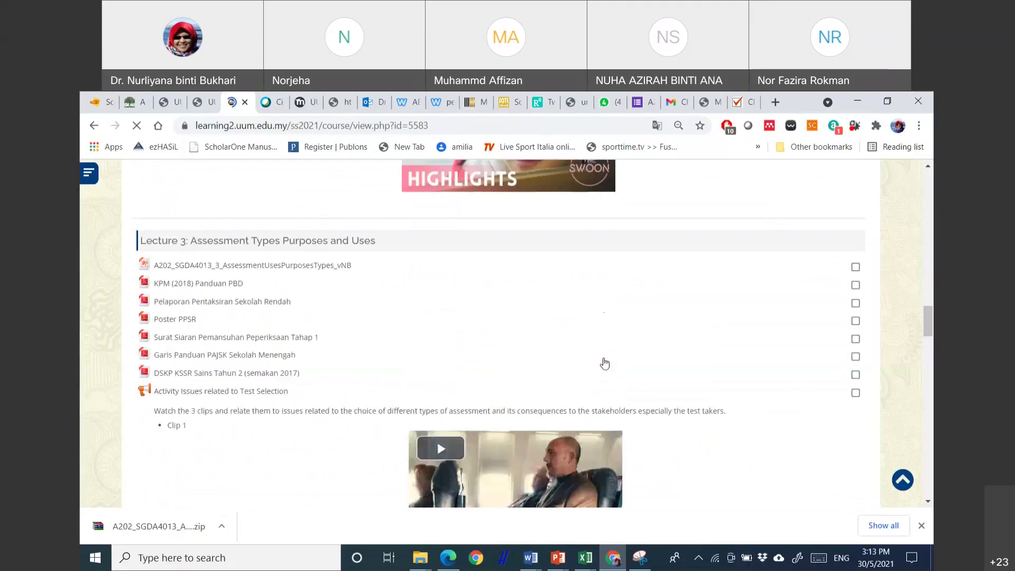
pyautogui.scroll(20, 603, 359)
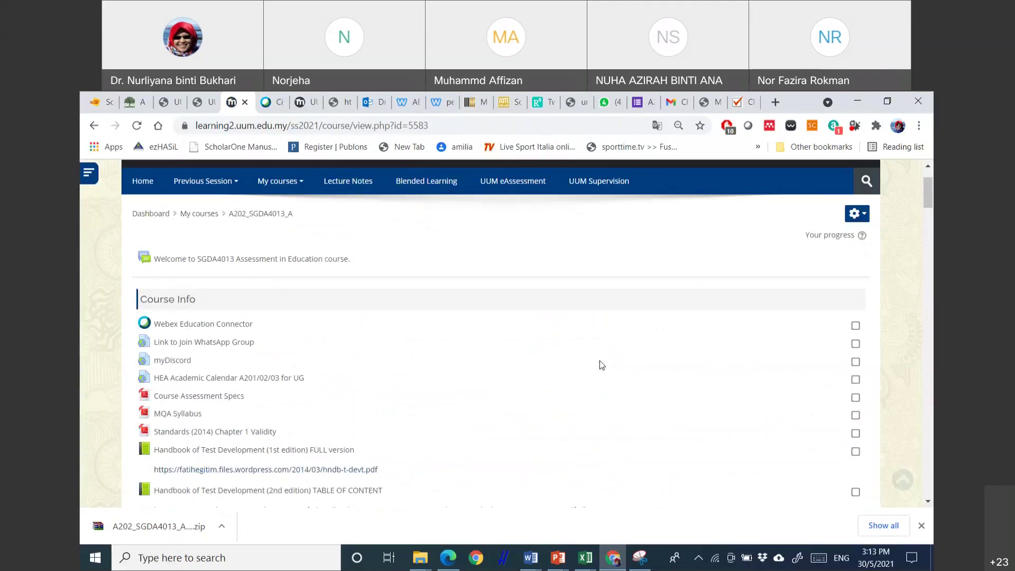
pyautogui.scroll(-10, 238, 325)
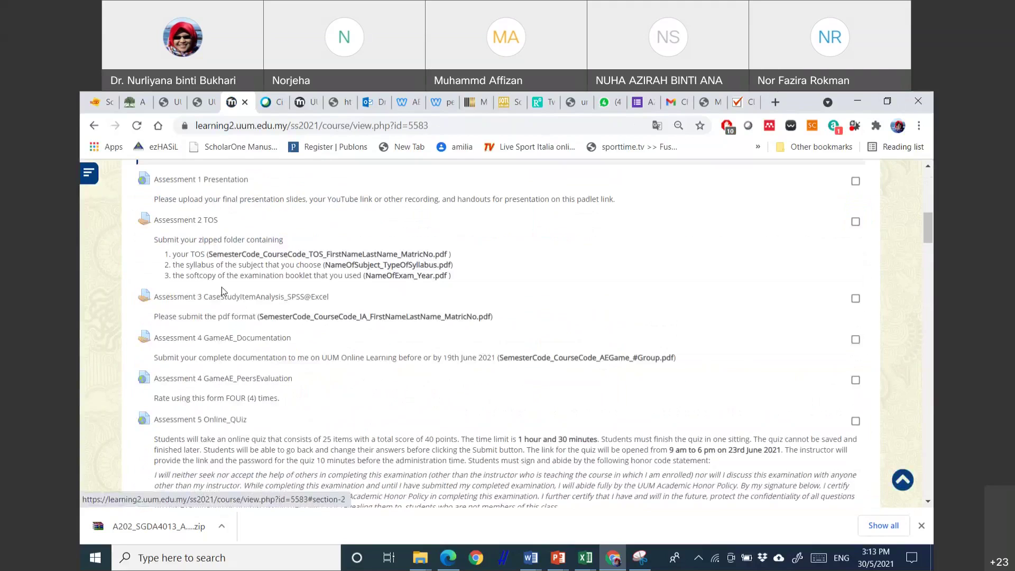
pyautogui.scroll(-8, 221, 287)
pyautogui.scroll(10, 707, 289)
pyautogui.scroll(6, 708, 288)
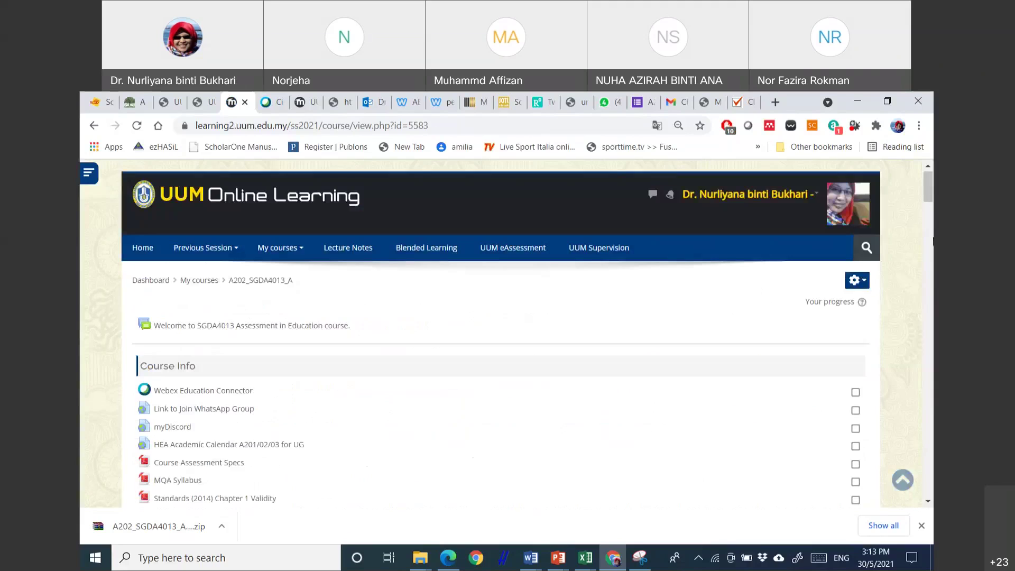
# Turn on editing for the course and start adding an activity or resource to the Assignment Submissions section
pyautogui.click(857, 280)
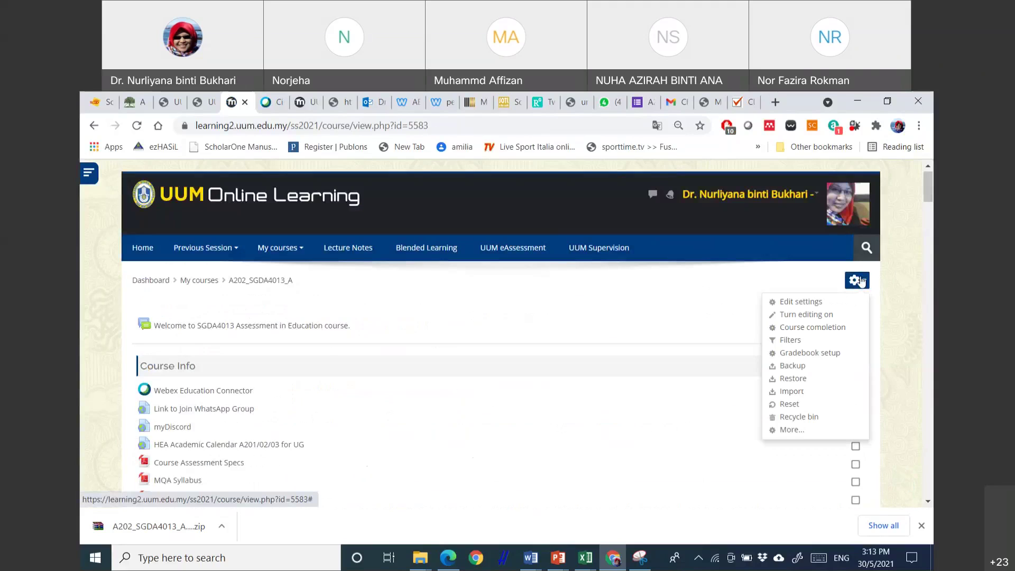
pyautogui.click(808, 314)
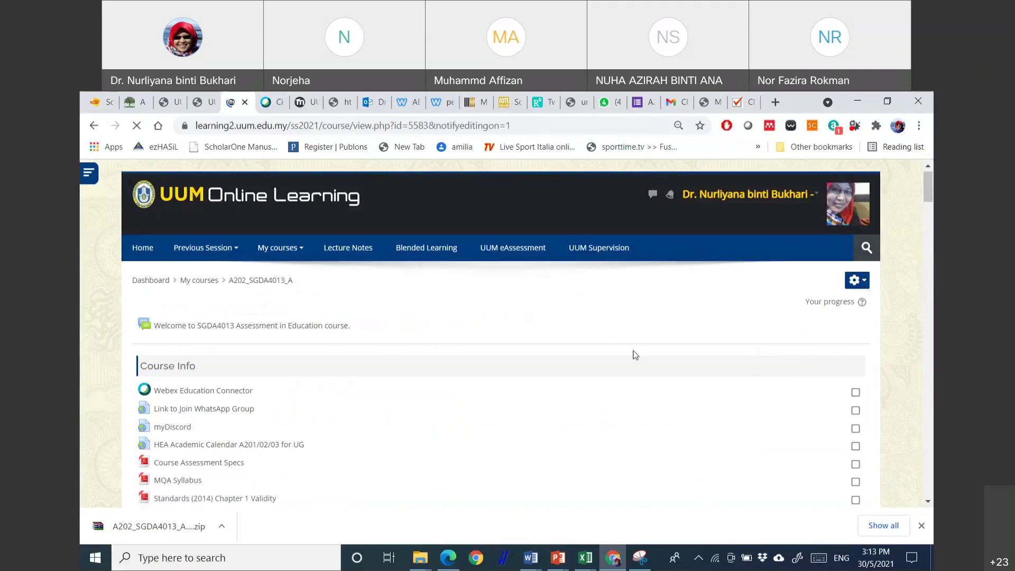
pyautogui.scroll(-2, 635, 355)
pyautogui.scroll(-3, 635, 355)
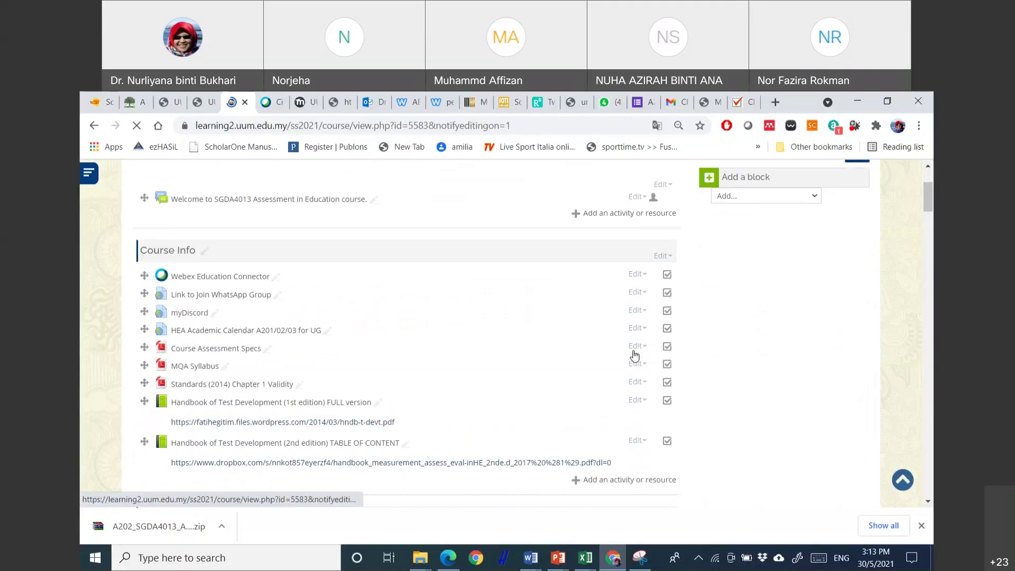
pyautogui.scroll(-3, 597, 362)
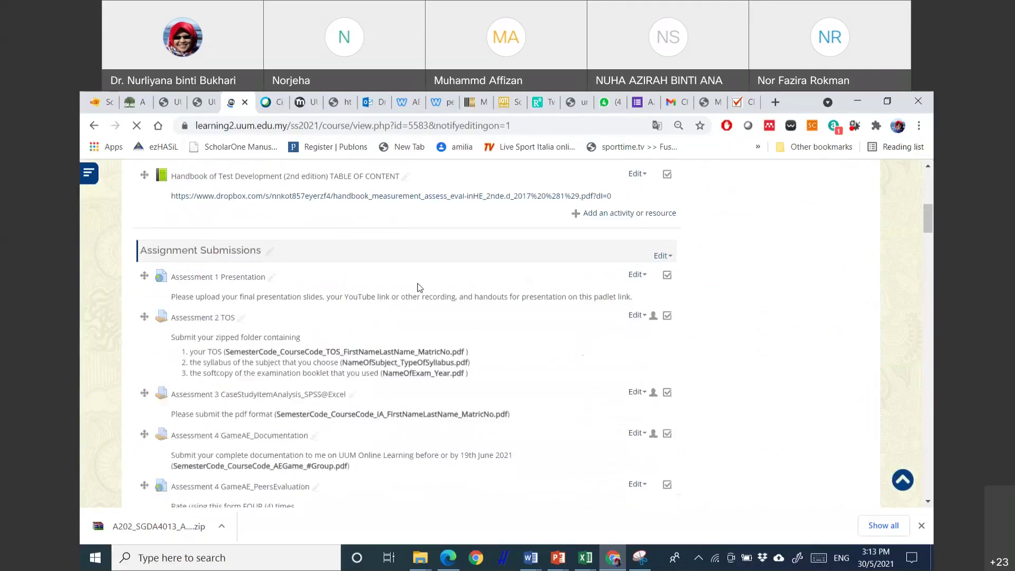
pyautogui.scroll(-6, 419, 287)
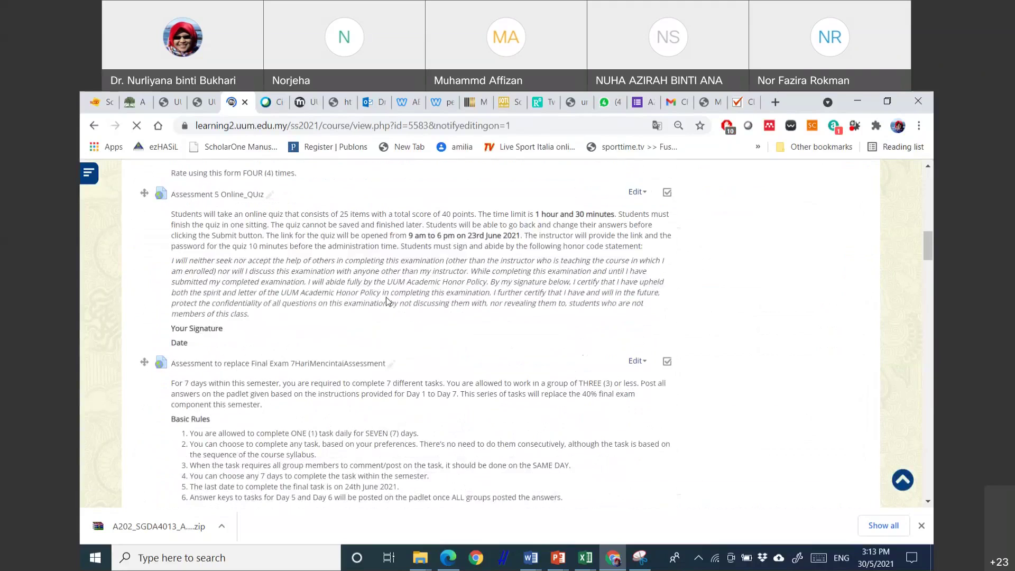
pyautogui.scroll(-4, 387, 301)
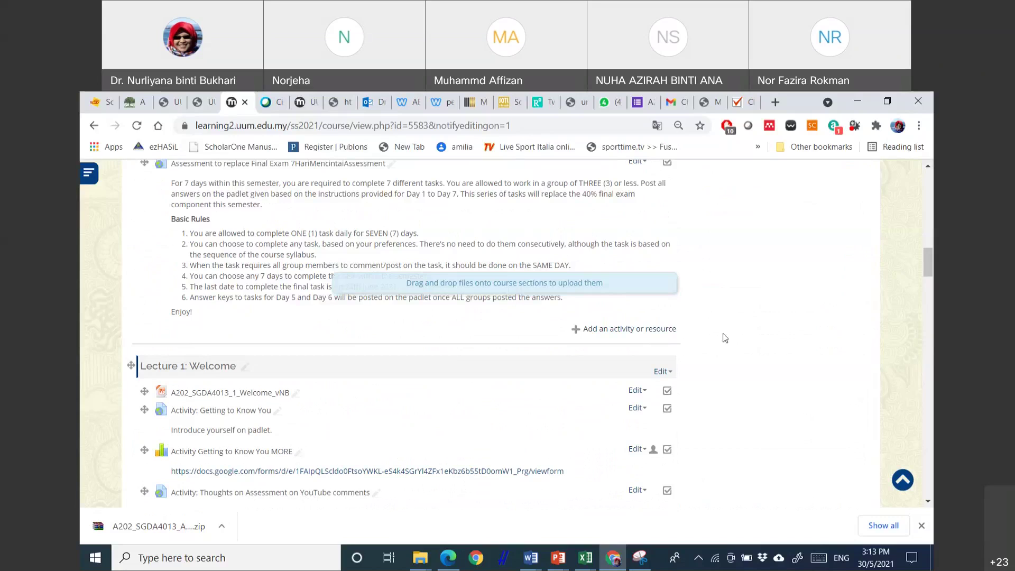
pyautogui.click(667, 330)
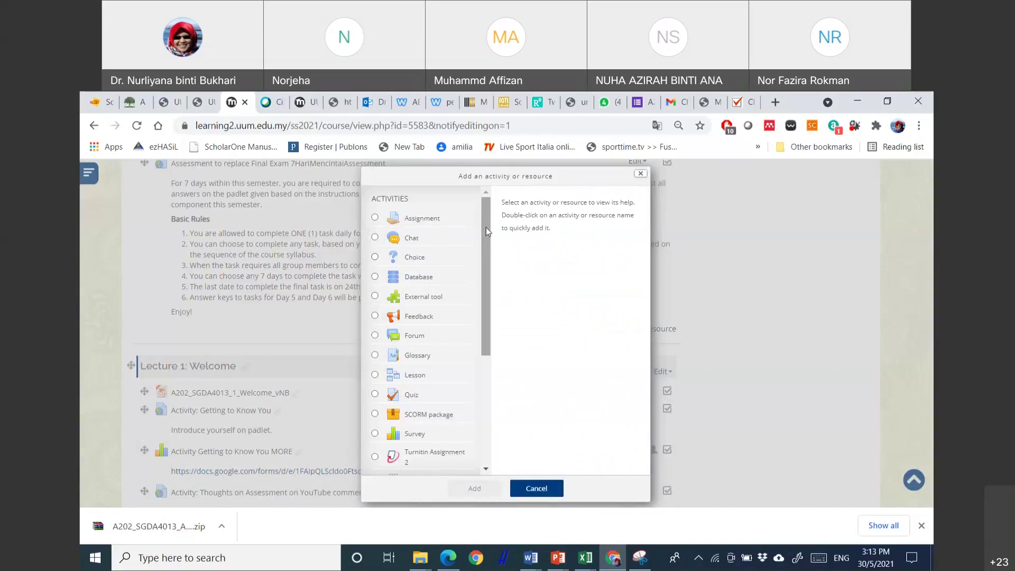
# Look through the available activities and add a Quiz to the section
pyautogui.scroll(-3, 469, 294)
pyautogui.scroll(3, 471, 240)
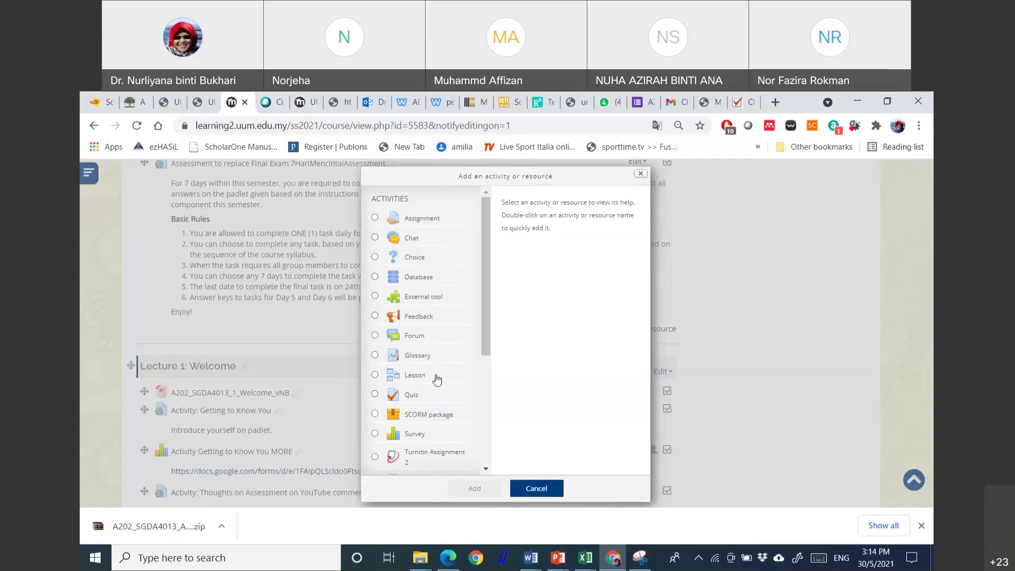
pyautogui.scroll(-1, 436, 380)
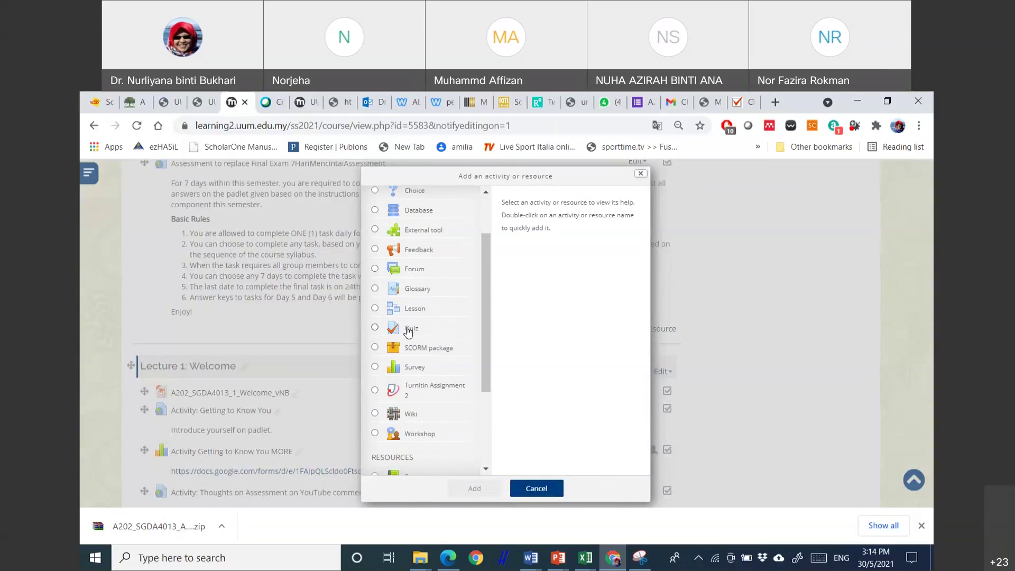
pyautogui.click(408, 331)
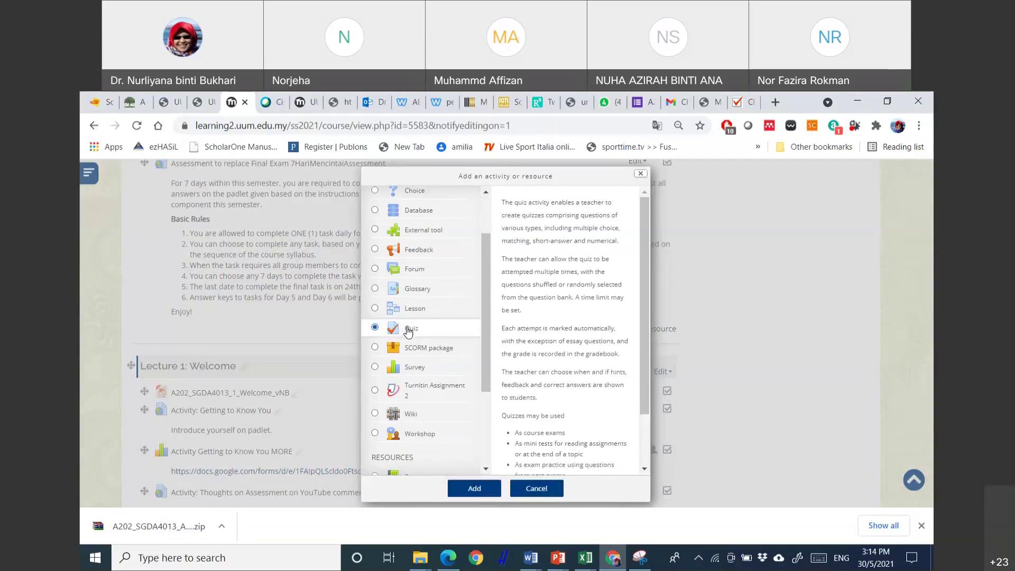
pyautogui.click(474, 488)
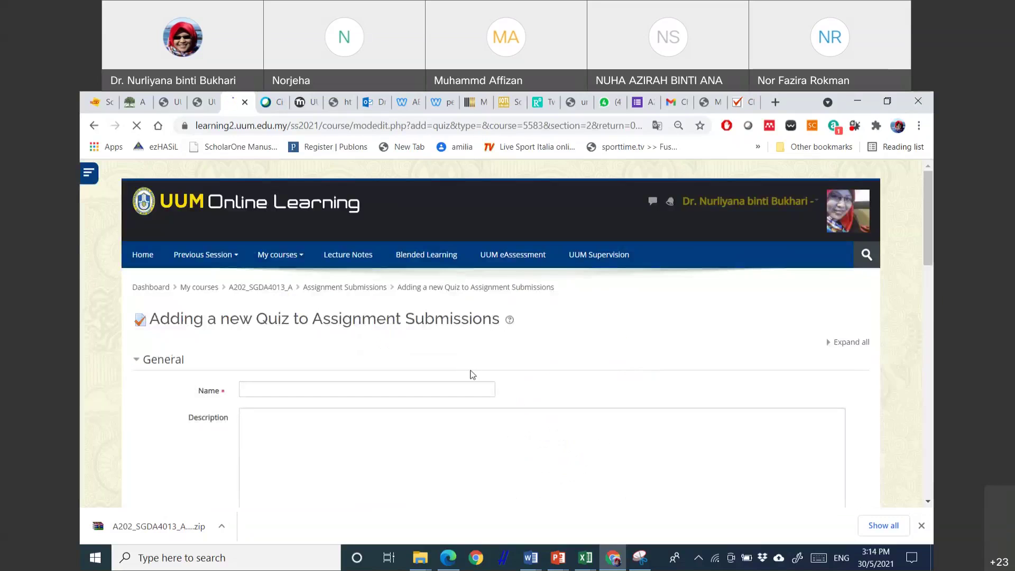
# Look over the new quiz's General fields and settings headings, and expand the Review options
pyautogui.scroll(-3, 469, 374)
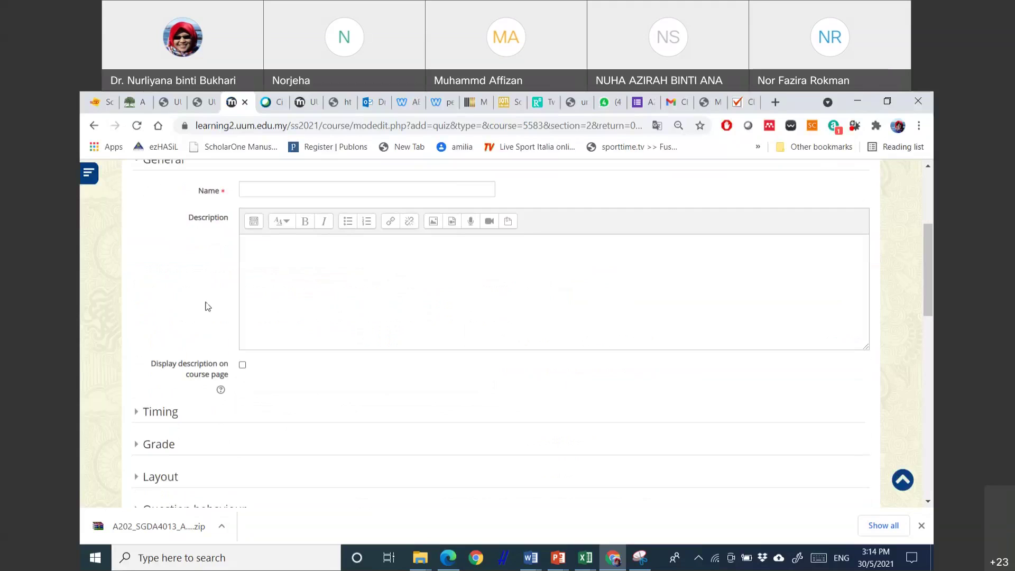
pyautogui.scroll(-2, 269, 405)
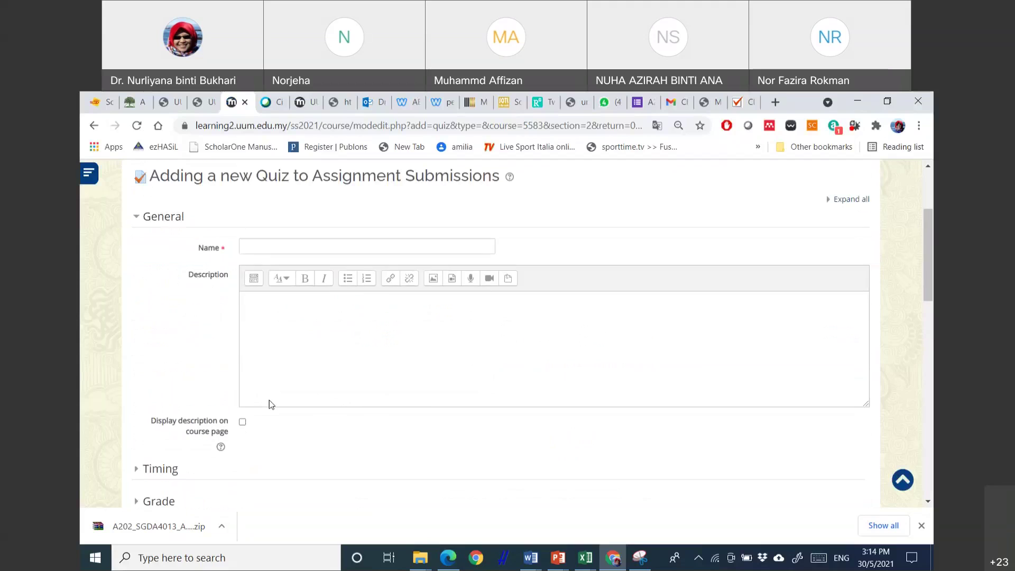
pyautogui.scroll(-5, 270, 405)
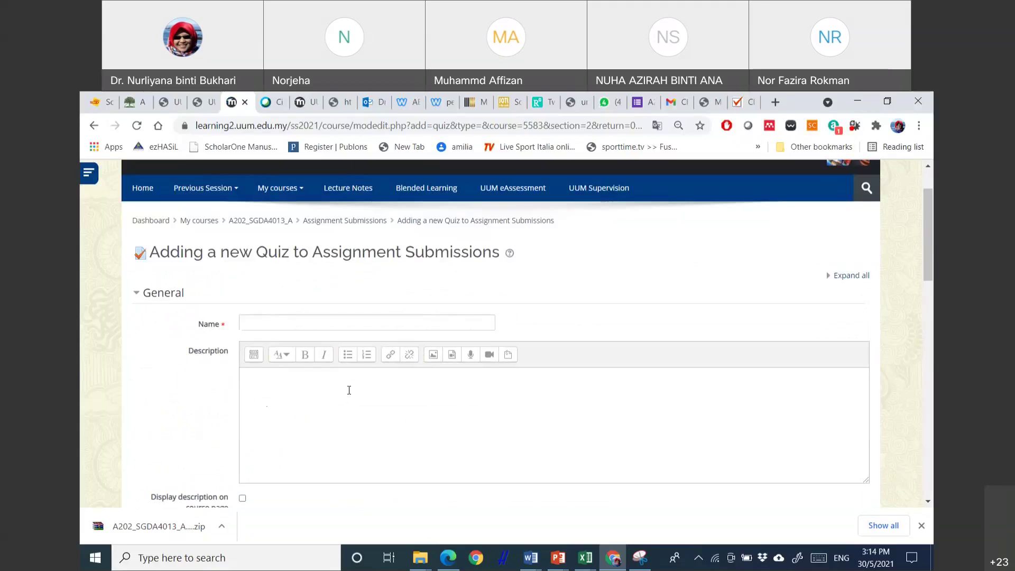
pyautogui.scroll(-5, 351, 389)
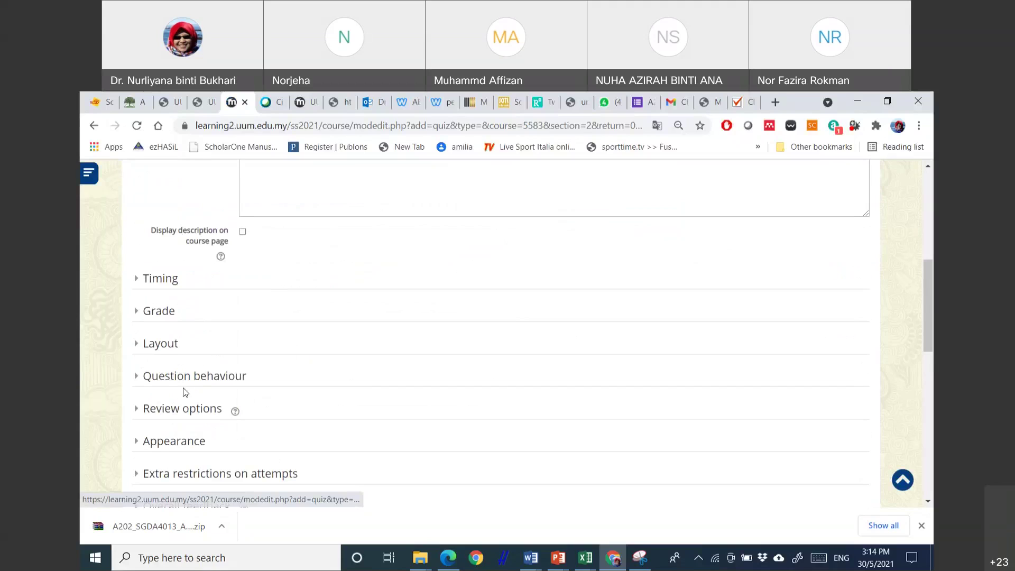
pyautogui.click(188, 410)
pyautogui.scroll(-3, 174, 264)
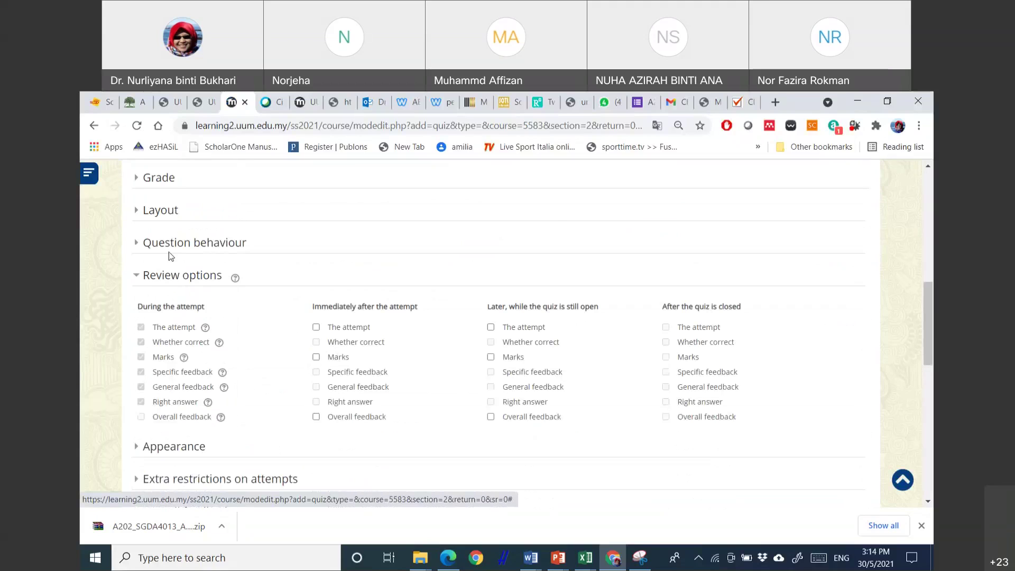
# Expand the quiz's Question behaviour, Grade and Timing settings to show their options
pyautogui.click(173, 244)
pyautogui.scroll(1, 174, 246)
pyautogui.click(176, 245)
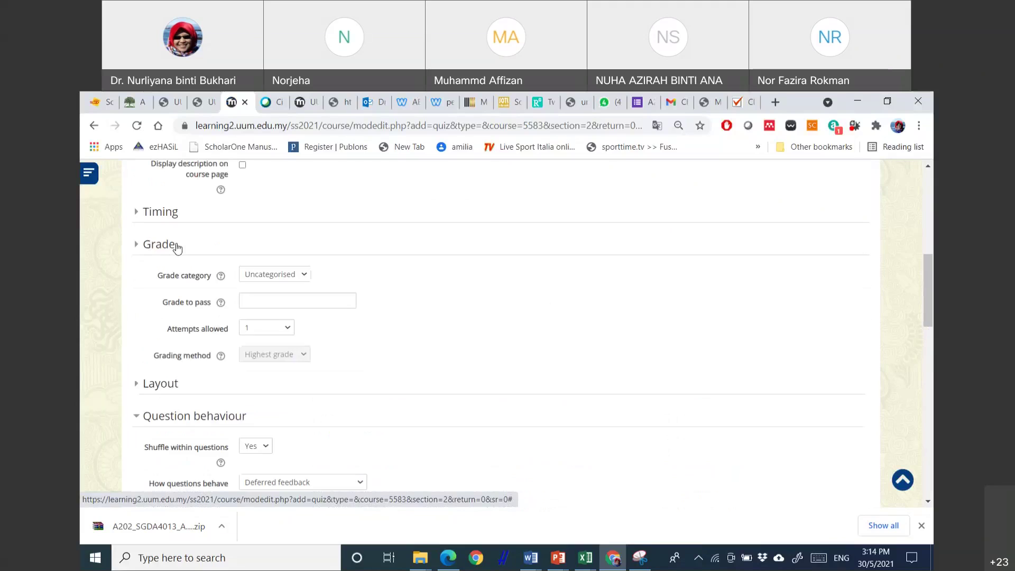
pyautogui.scroll(1, 175, 231)
pyautogui.click(170, 279)
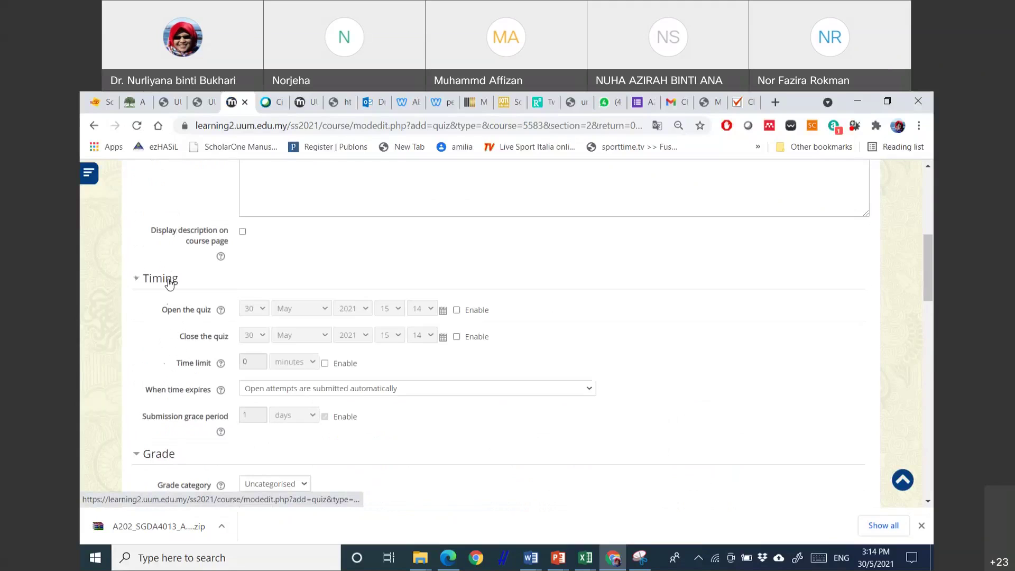
# Look over the quiz's Timing, Grade, Question behaviour and Review options settings, and name the quiz "Quiz"
pyautogui.scroll(-5, 170, 280)
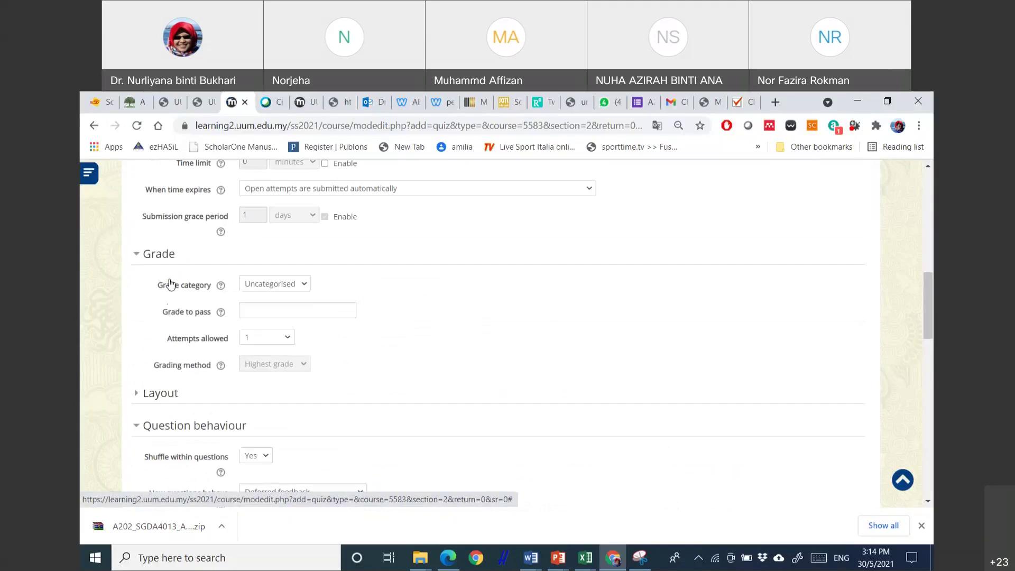
pyautogui.scroll(-6, 169, 279)
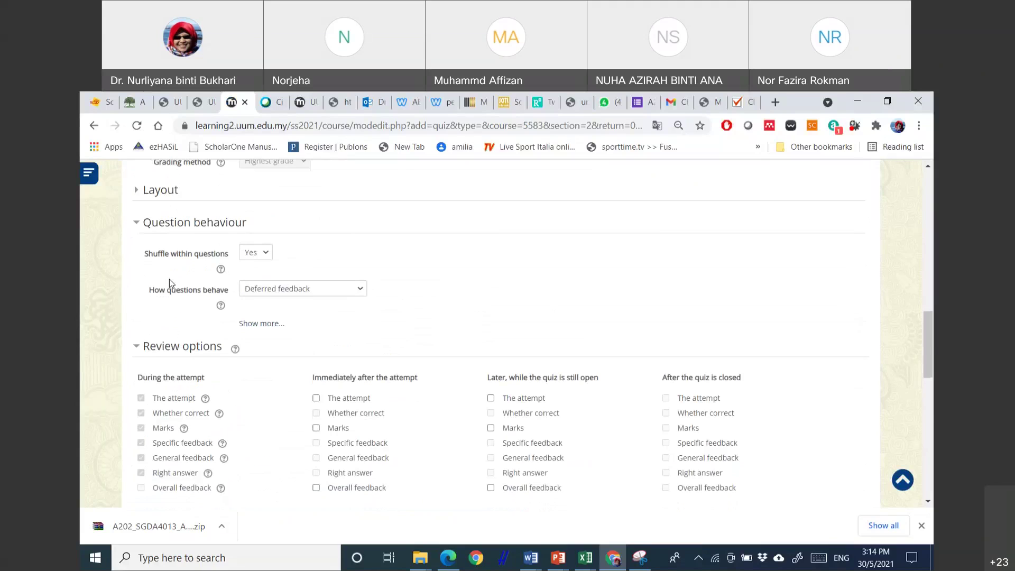
pyautogui.scroll(-1, 175, 296)
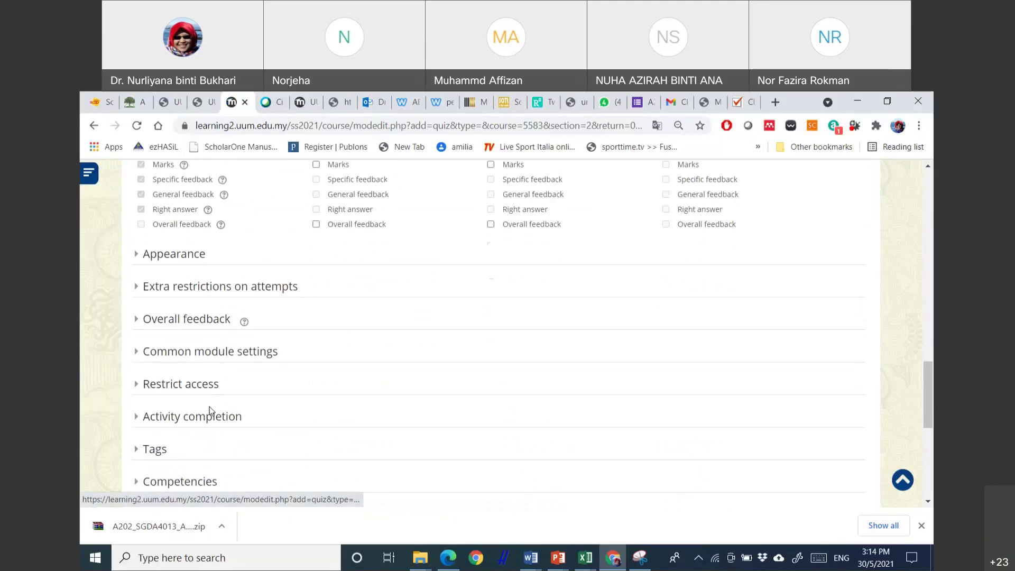
pyautogui.scroll(-4, 219, 417)
pyautogui.scroll(20, 229, 414)
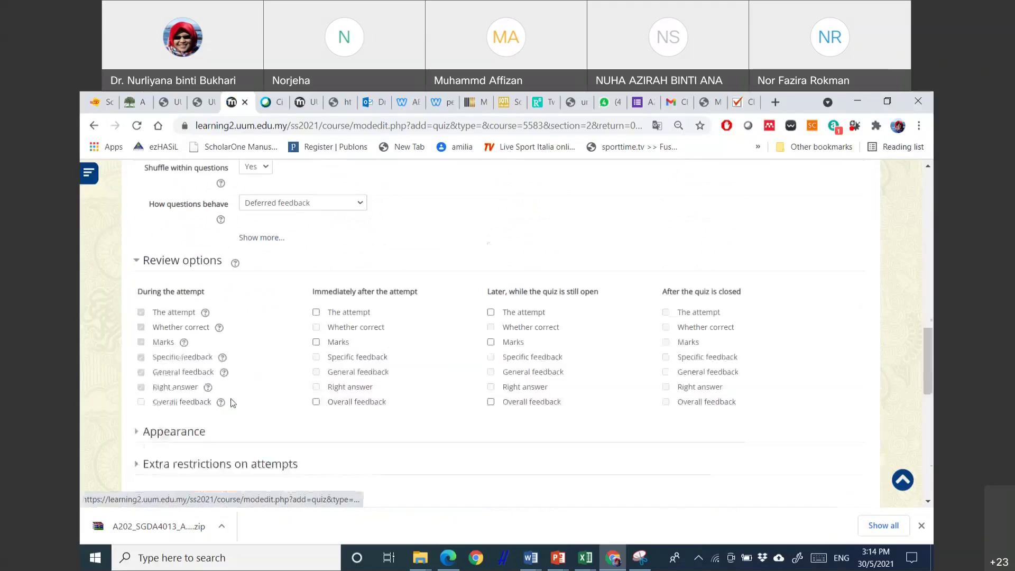
pyautogui.click(319, 391)
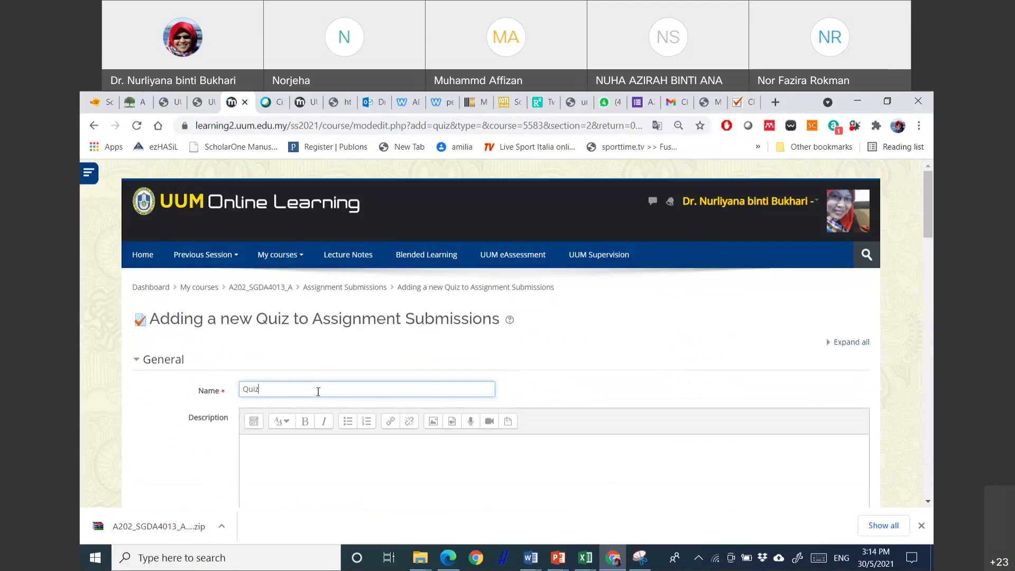
# Review the Timing and Grade settings once more, then save the new quiz and return to the course page
pyautogui.scroll(-6, 367, 395)
pyautogui.scroll(4, 367, 395)
pyautogui.scroll(-1, 368, 395)
pyautogui.scroll(-3, 369, 395)
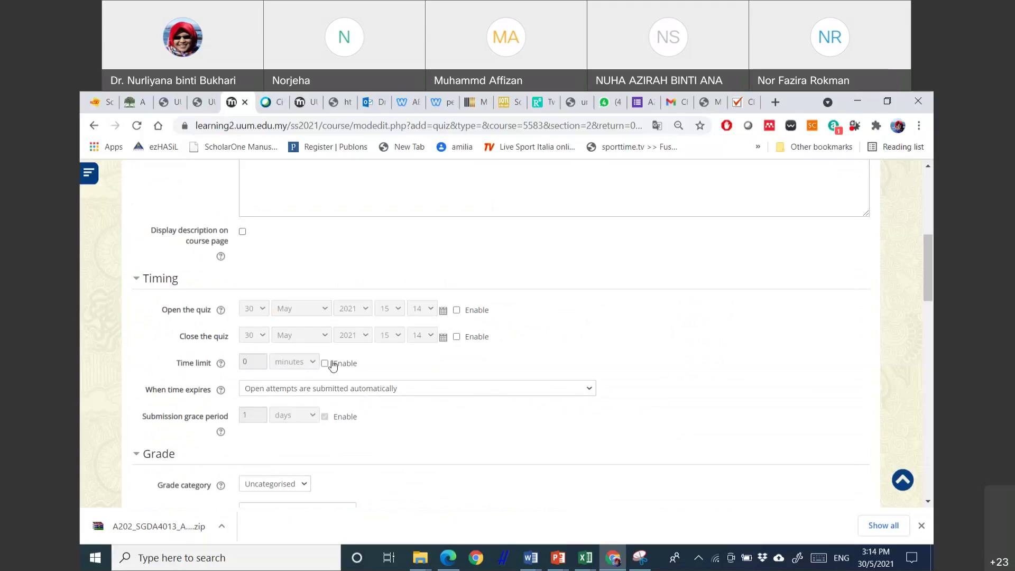
pyautogui.scroll(-3, 429, 359)
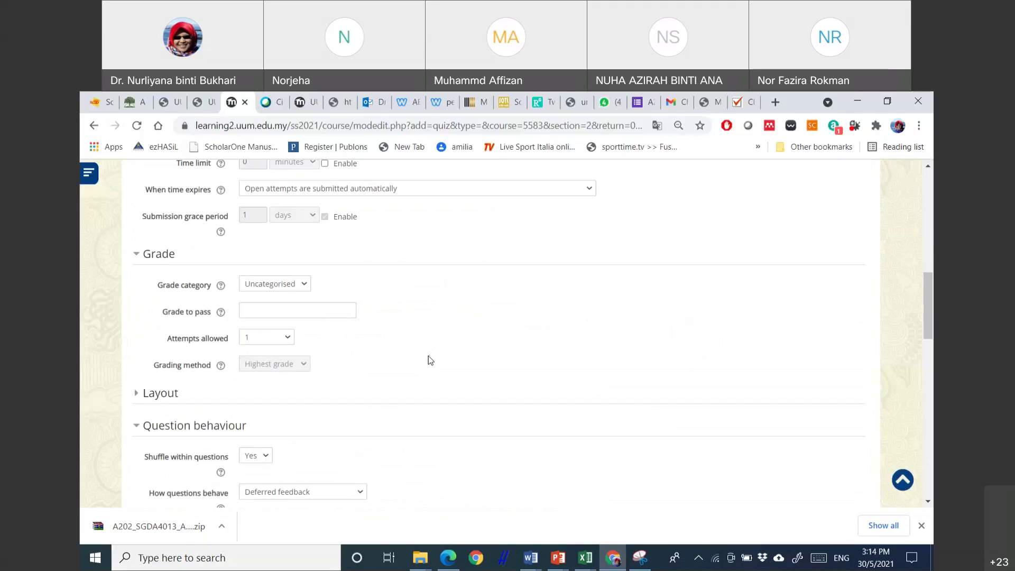
pyautogui.scroll(1, 429, 357)
pyautogui.scroll(-9, 564, 434)
pyautogui.click(295, 469)
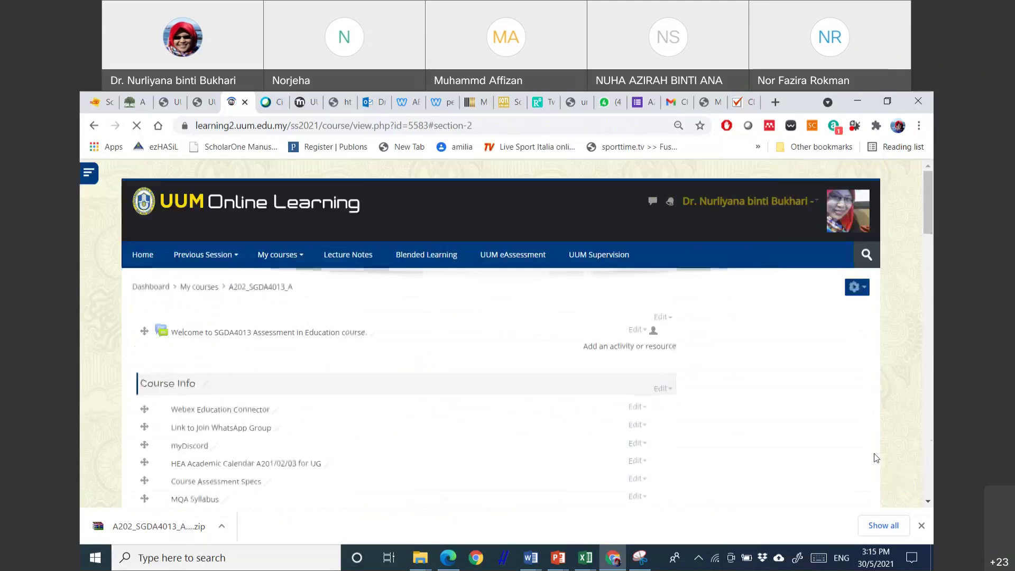
# Open the new Quiz in the Assignment Submissions section and bring up its question editing page
pyautogui.scroll(-5, 533, 407)
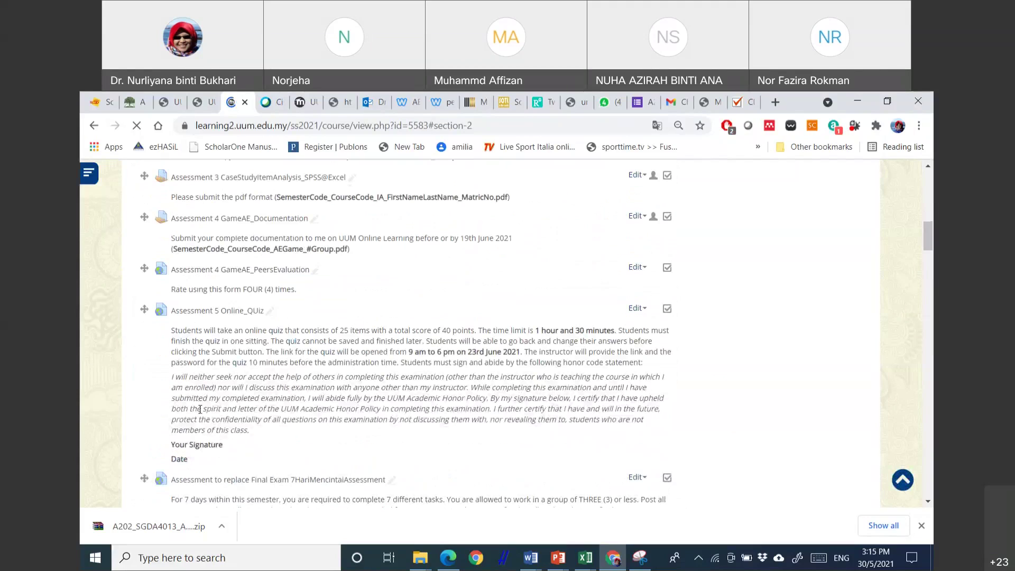
pyautogui.scroll(-4, 200, 415)
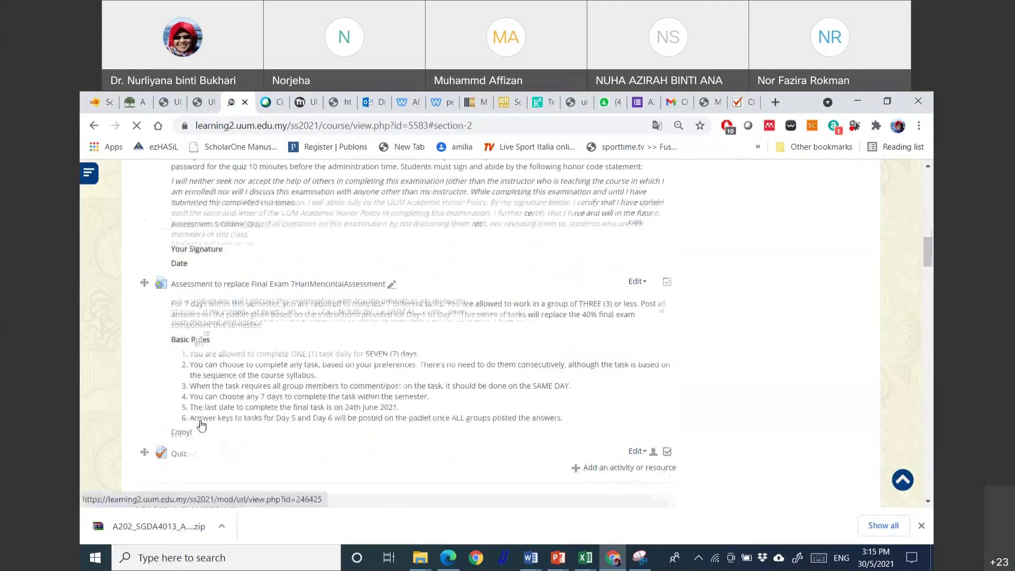
pyautogui.click(178, 456)
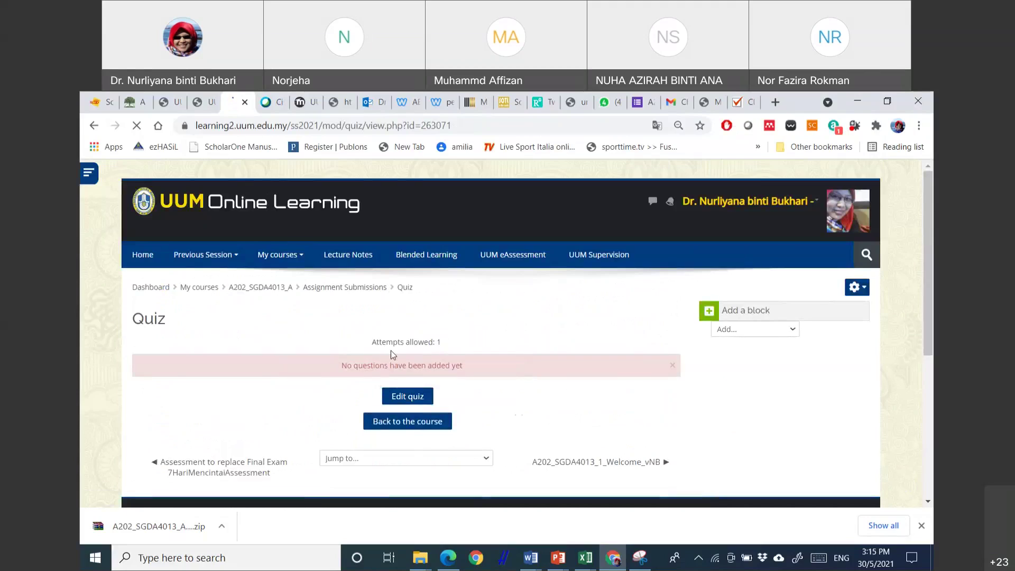
pyautogui.click(412, 397)
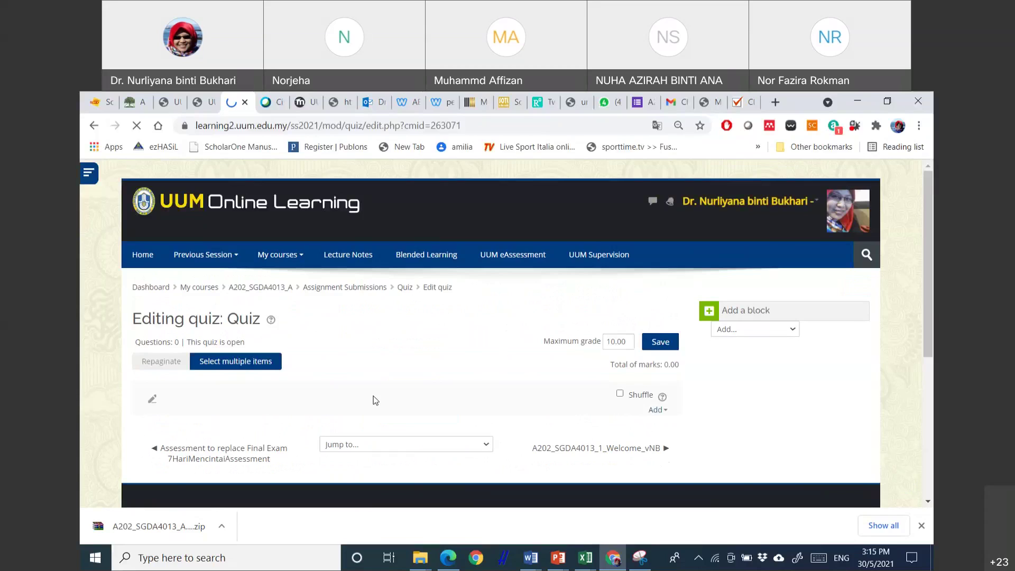
pyautogui.scroll(-1, 373, 397)
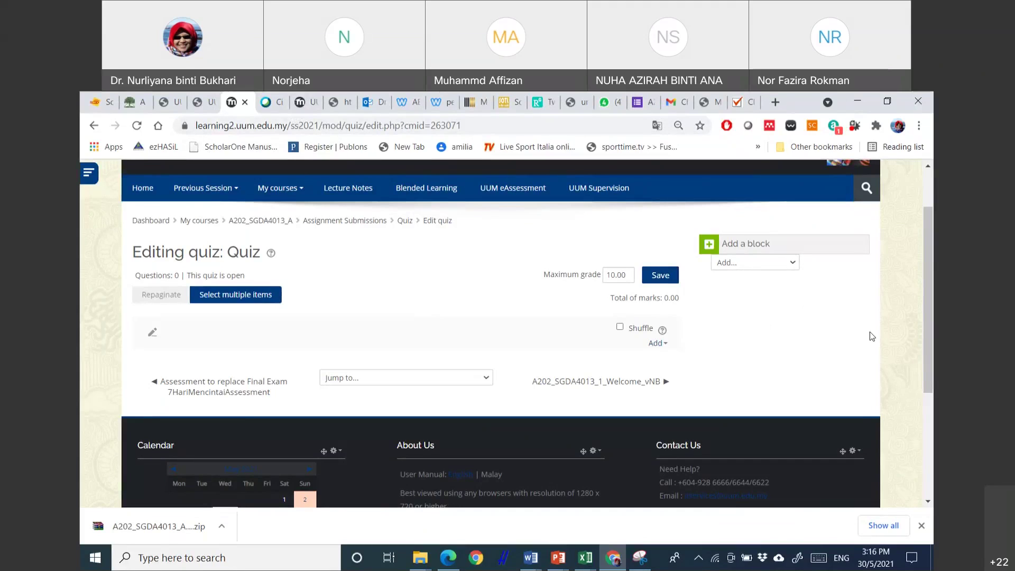
pyautogui.scroll(2, 828, 341)
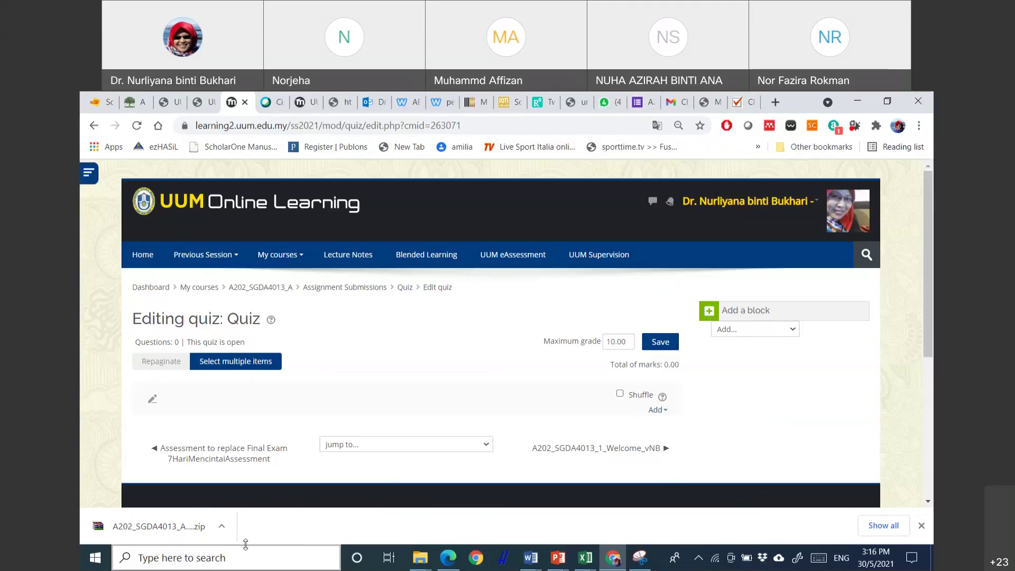
# Find IBM SPSS Statistics 25 among the installed programs, launch it and bring its window to the front
pyautogui.click(94, 558)
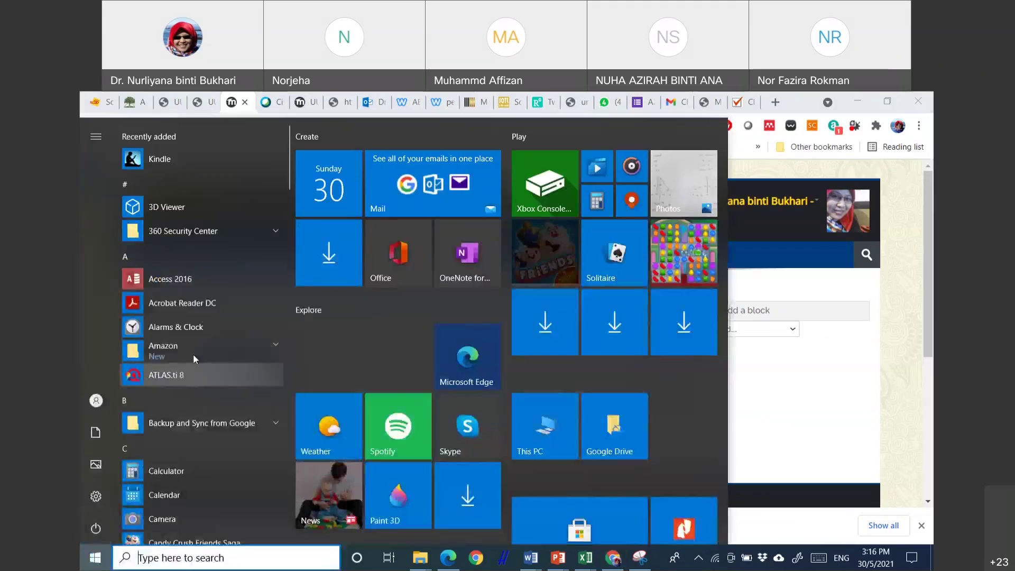
pyautogui.scroll(-5, 193, 342)
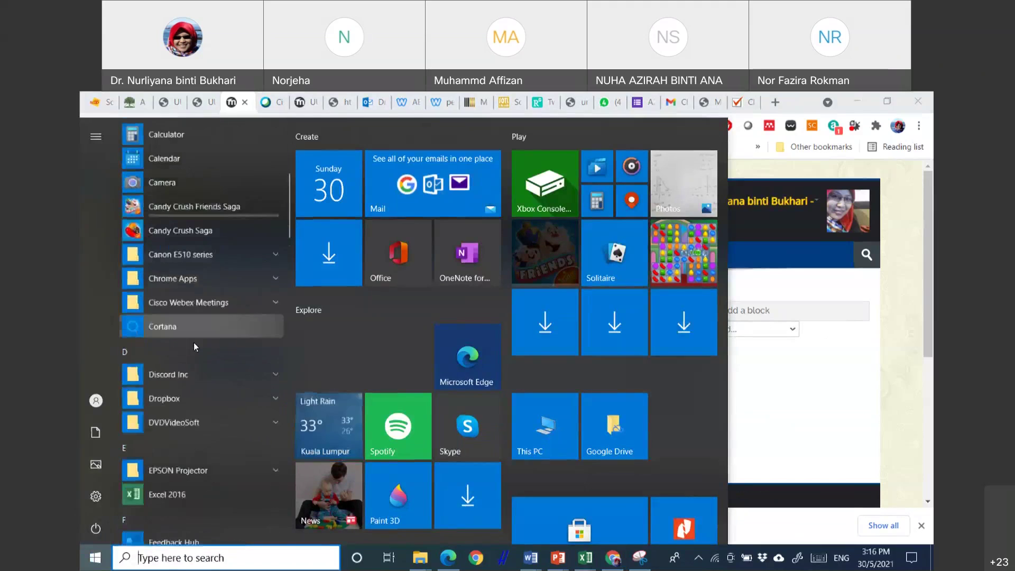
pyautogui.scroll(-8, 193, 342)
pyautogui.scroll(-8, 193, 346)
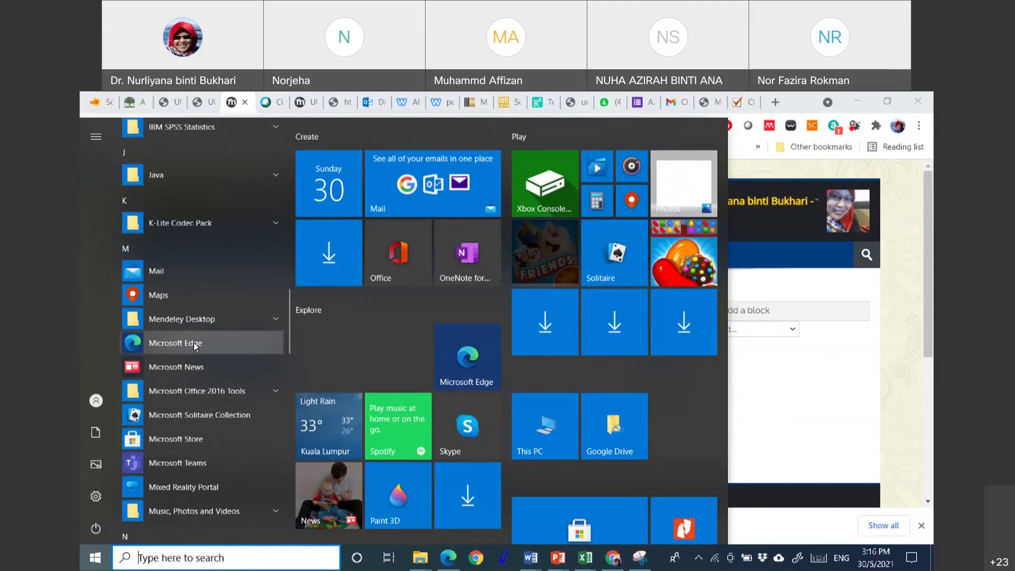
pyautogui.scroll(-5, 191, 350)
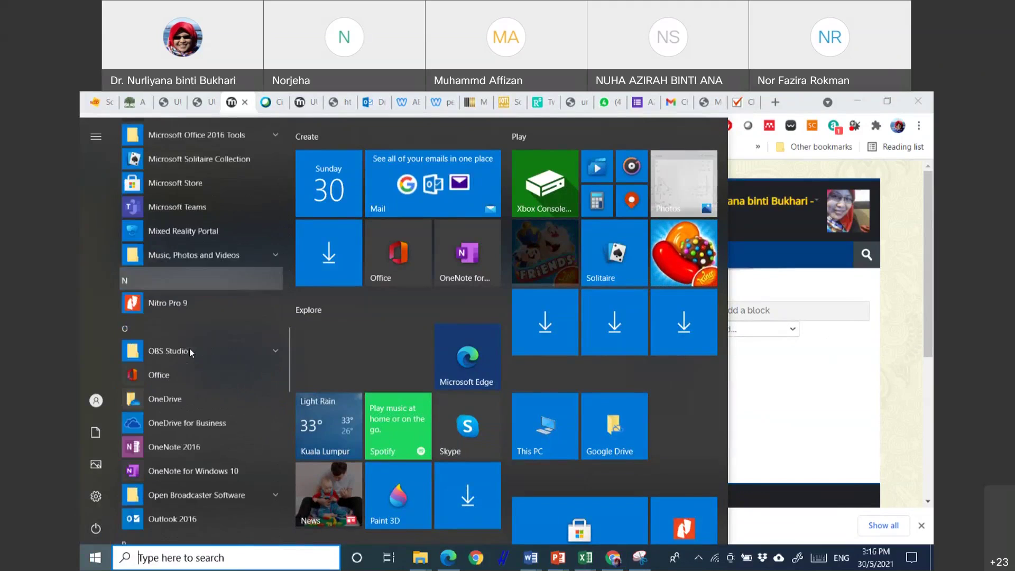
pyautogui.scroll(15, 187, 353)
pyautogui.scroll(-6, 186, 353)
pyautogui.scroll(-2, 184, 354)
pyautogui.click(186, 381)
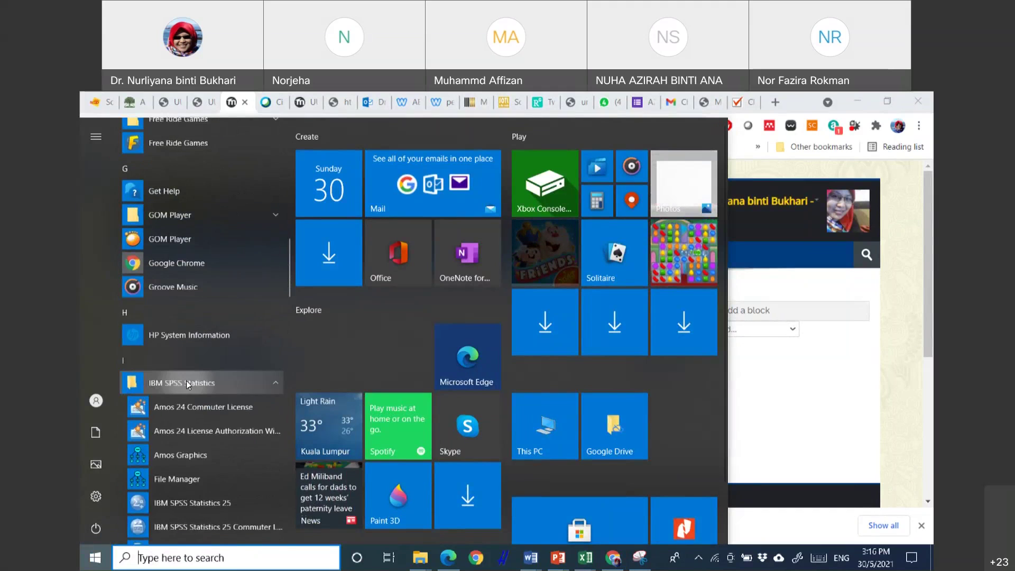
pyautogui.scroll(-2, 186, 381)
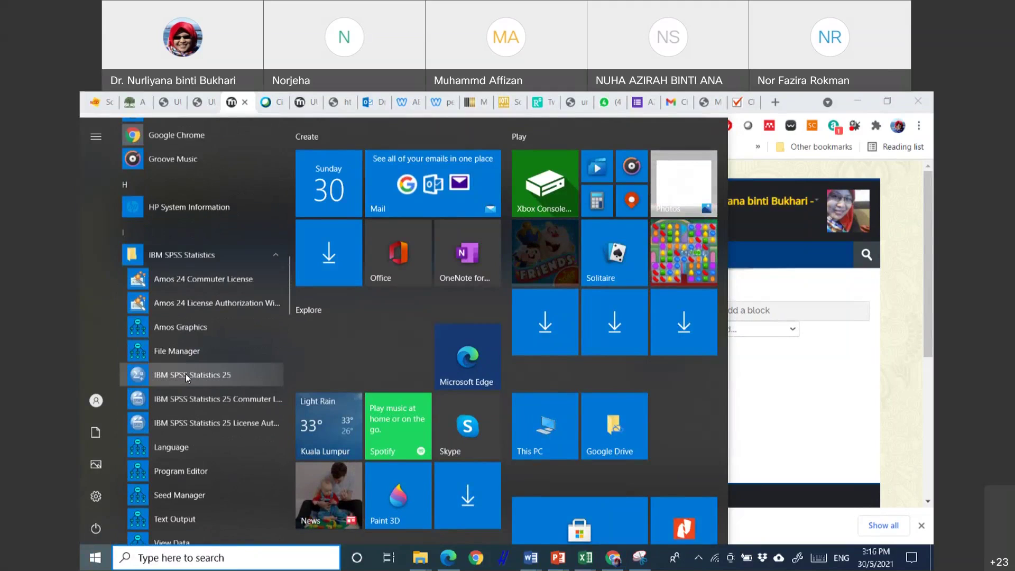
pyautogui.click(185, 373)
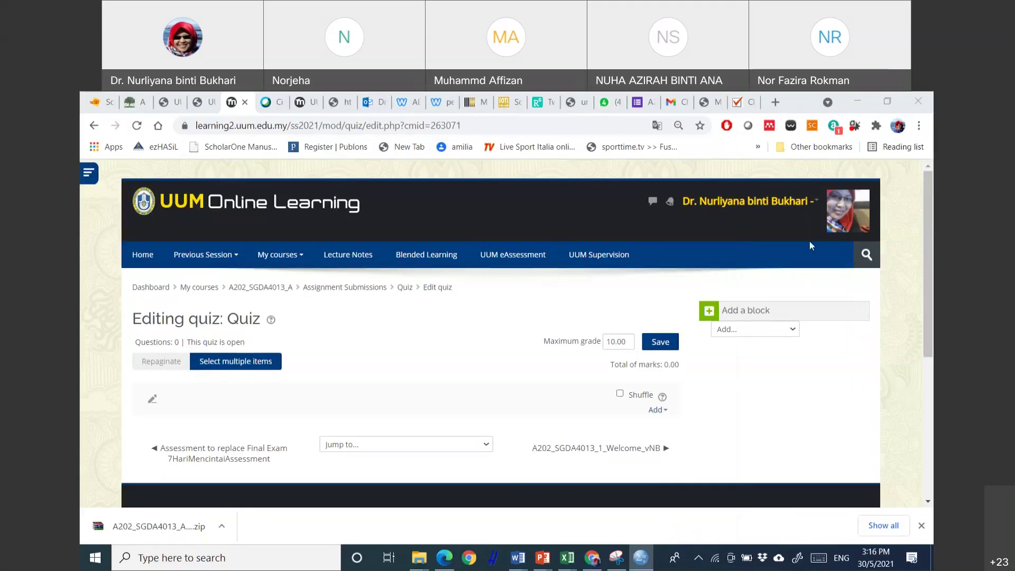
pyautogui.click(647, 564)
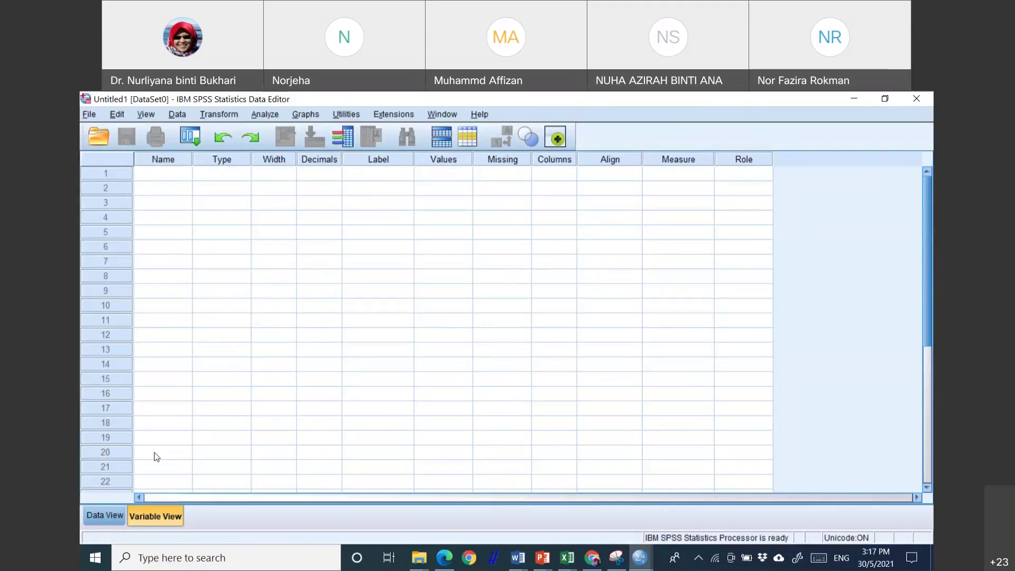
# Examine the empty dataset in Data View and in Variable View
pyautogui.click(107, 519)
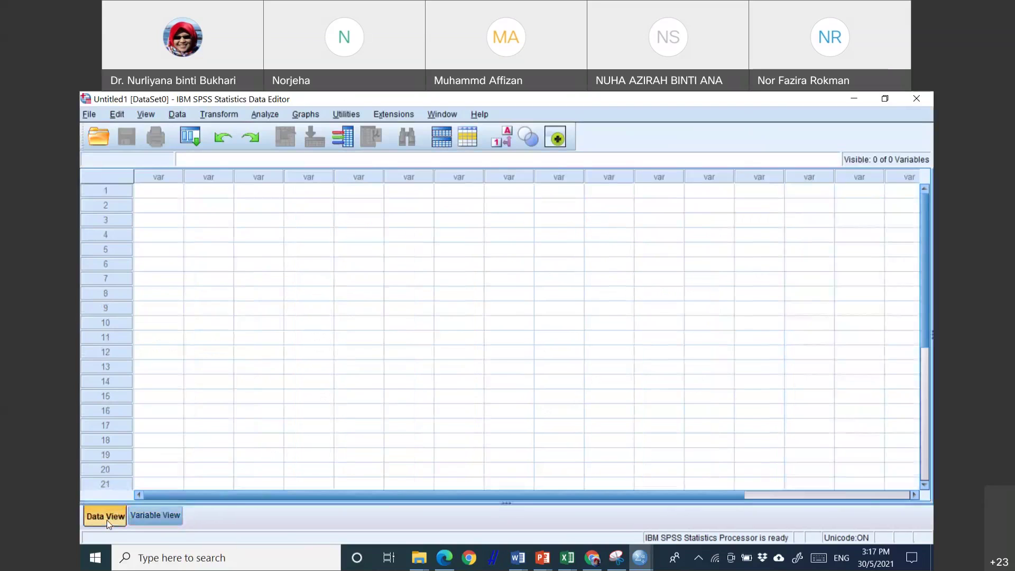
pyautogui.click(142, 515)
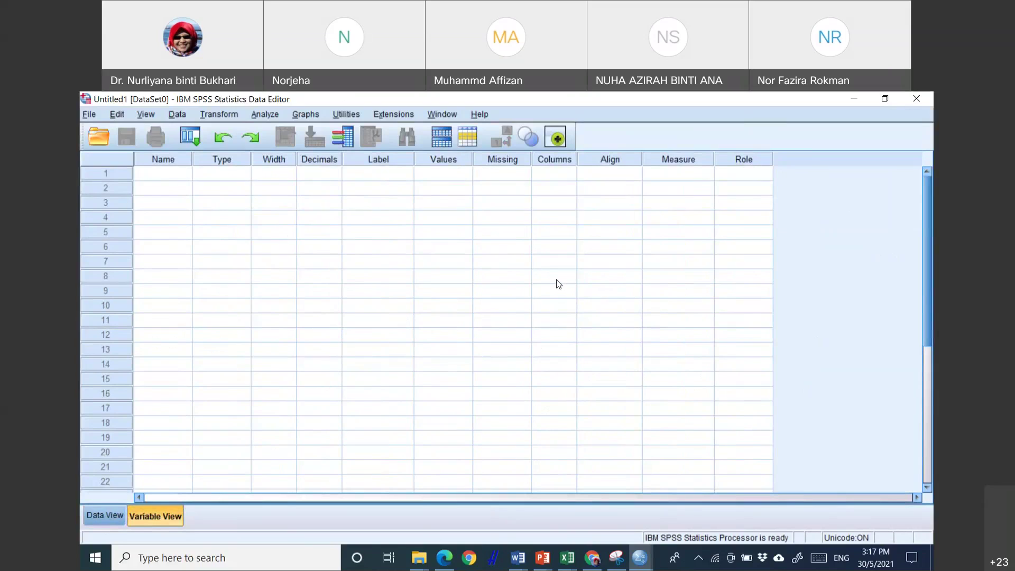
pyautogui.scroll(-4, 508, 286)
pyautogui.scroll(4, 498, 286)
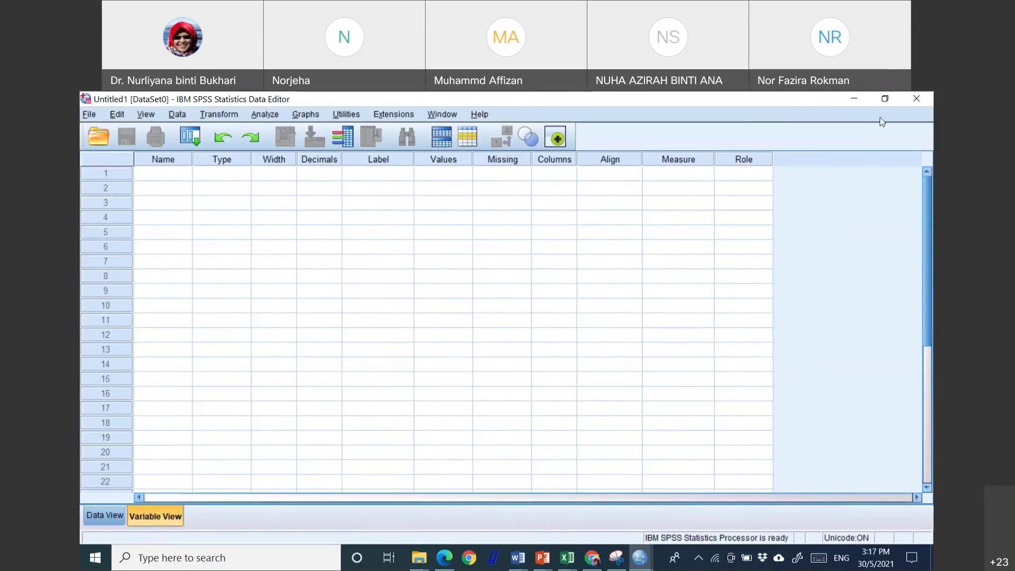
# Reduce the Data Editor window and look over the available analyses and the Variable View's alignment options
pyautogui.click(885, 98)
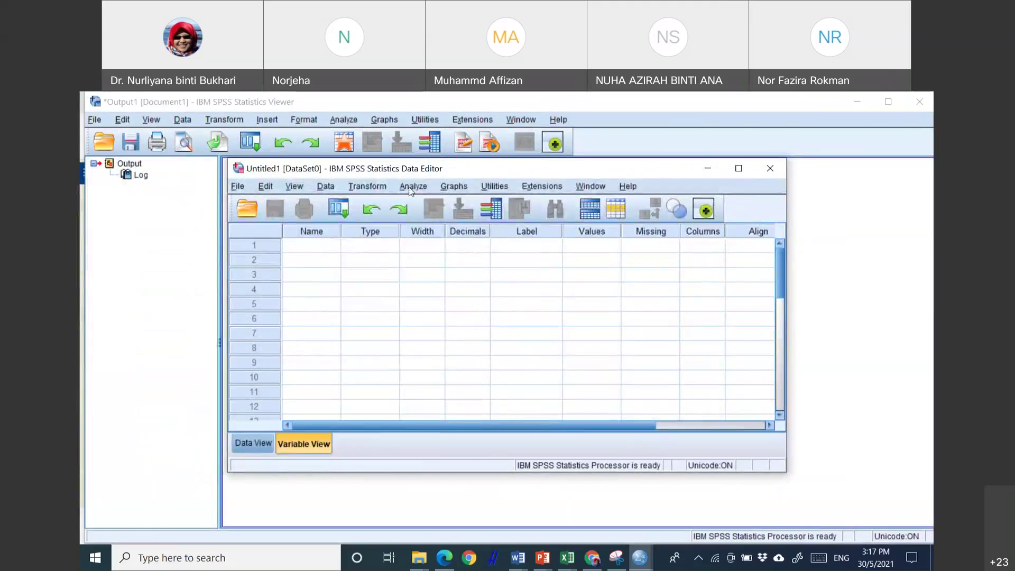
pyautogui.click(411, 187)
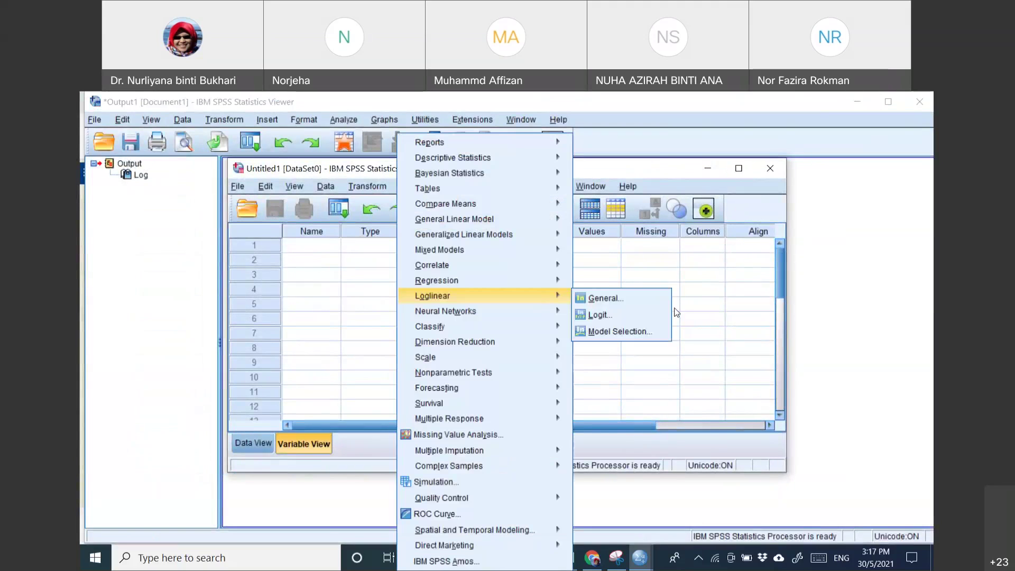
pyautogui.moveTo(535, 281)
pyautogui.click(739, 275)
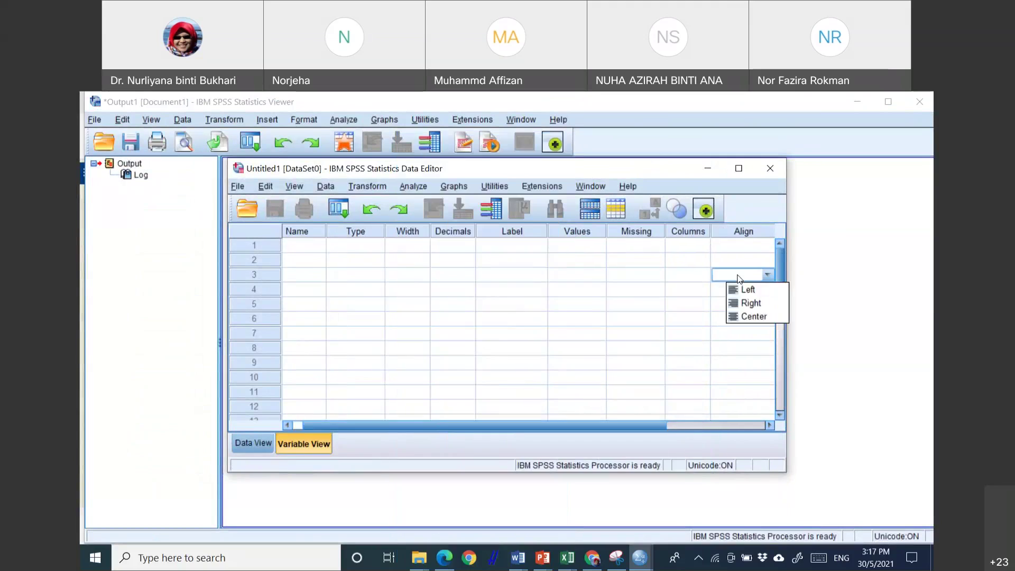
pyautogui.moveTo(651, 426); pyautogui.dragTo(642, 426)
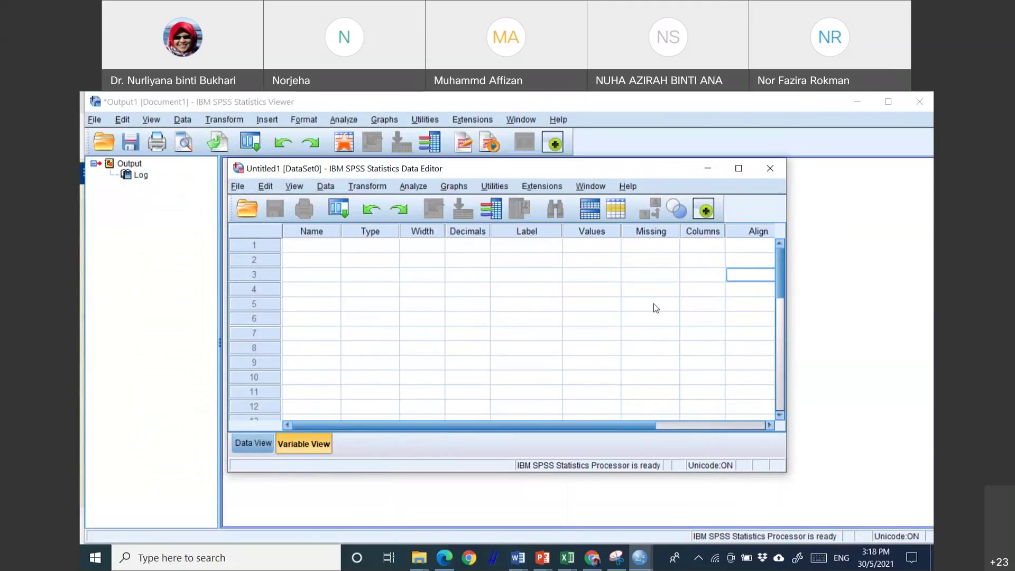
# Minimise the Data Editor, switch to File Explorer, open the 3_CaseStudyItemAnalysis folder and widen its Type column to read the file types
pyautogui.click(709, 170)
pyautogui.click(417, 557)
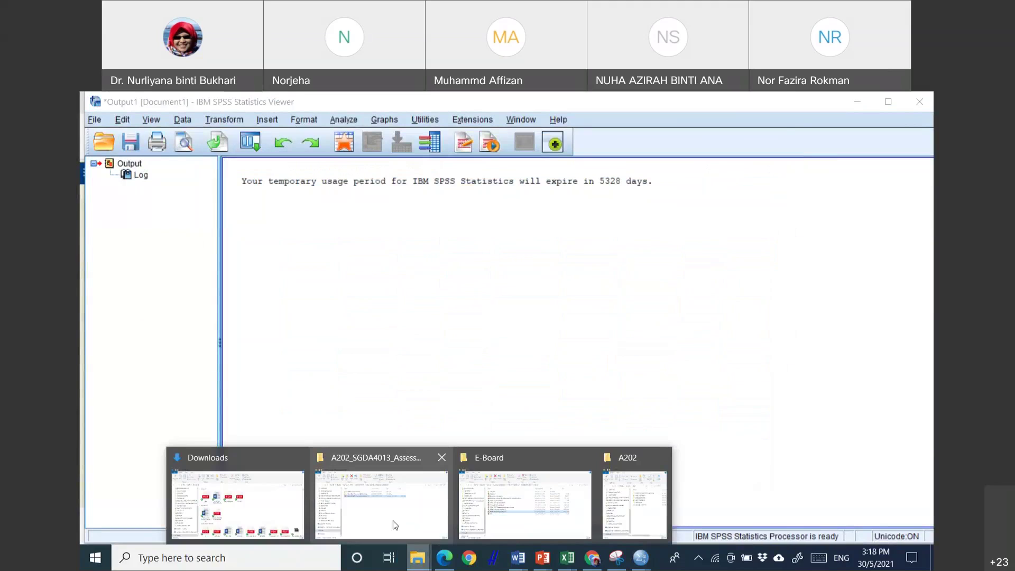
pyautogui.click(393, 520)
pyautogui.doubleClick(322, 236)
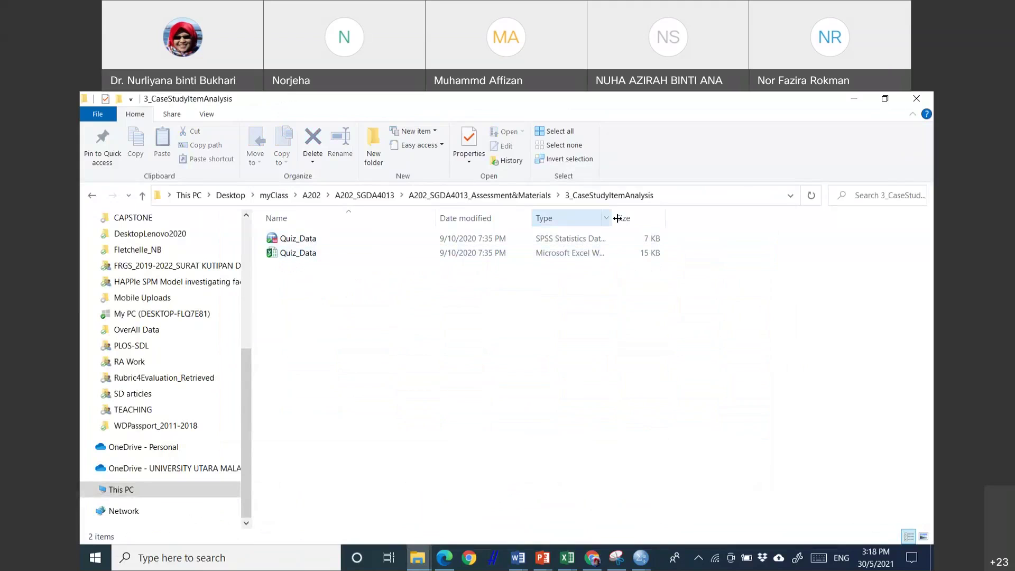
pyautogui.moveTo(612, 221); pyautogui.dragTo(799, 219)
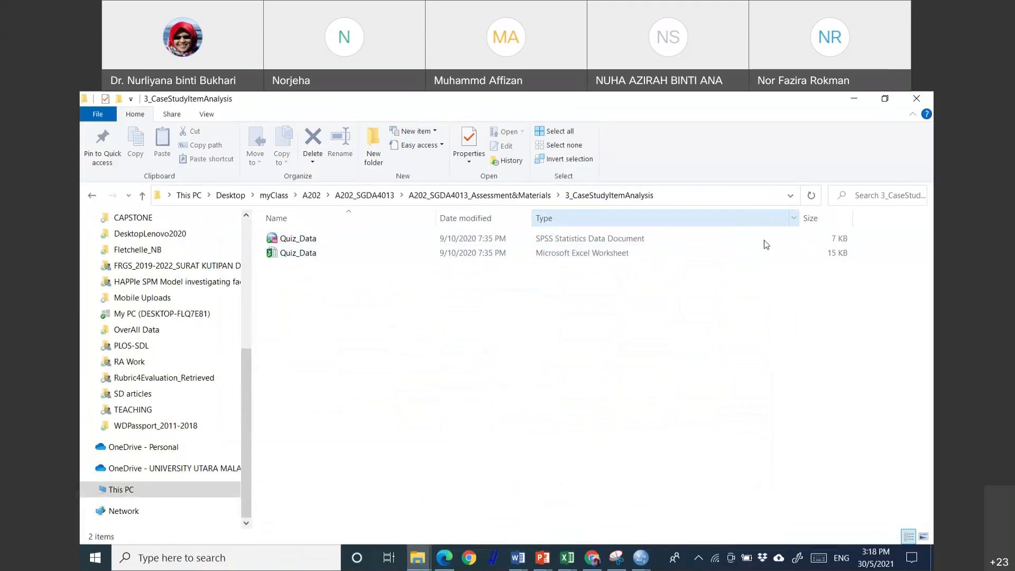
pyautogui.click(662, 256)
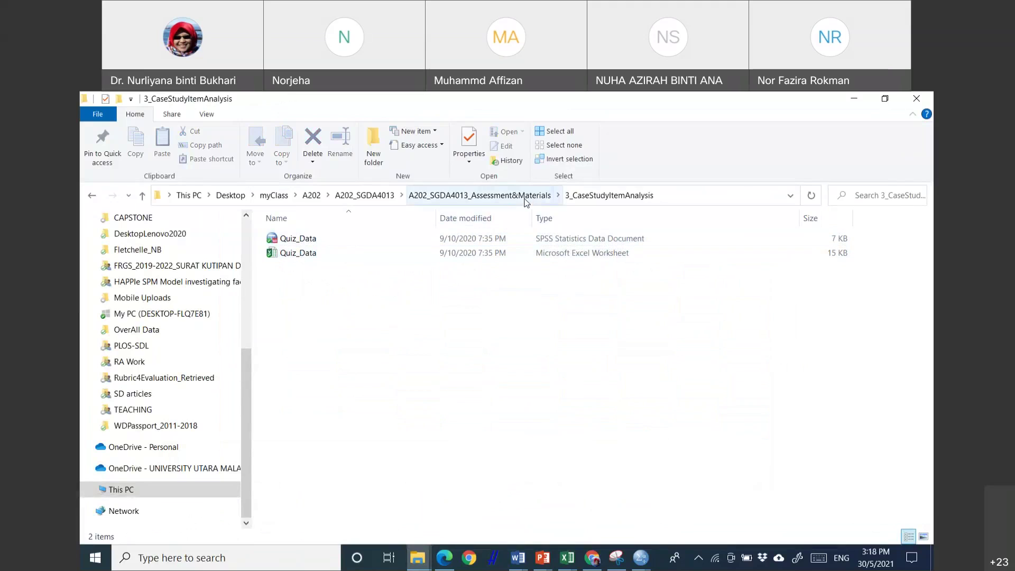
# Look at the files in the 4_GameBasedAssessmentEngineering folder and return to the A202_SGDA4013_Assessment&Materials folder
pyautogui.click(507, 196)
pyautogui.doubleClick(309, 254)
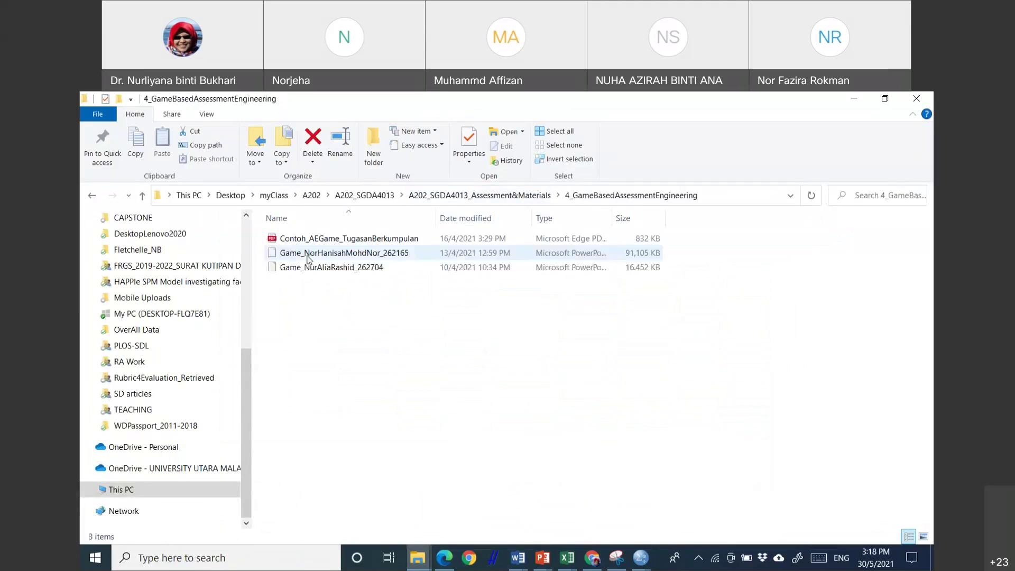
pyautogui.click(489, 196)
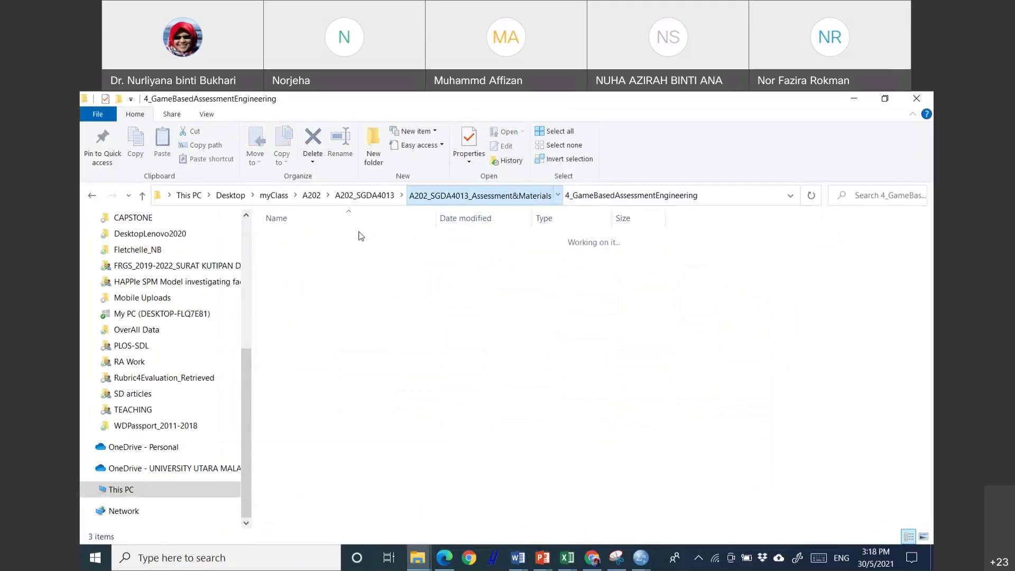
# Open the CaseStudies_SPSSExcel folder in A202_SGDA4013's Notes under Lecture7_AllAboutItems_2 and widen its Type column to read the file types
pyautogui.click(369, 197)
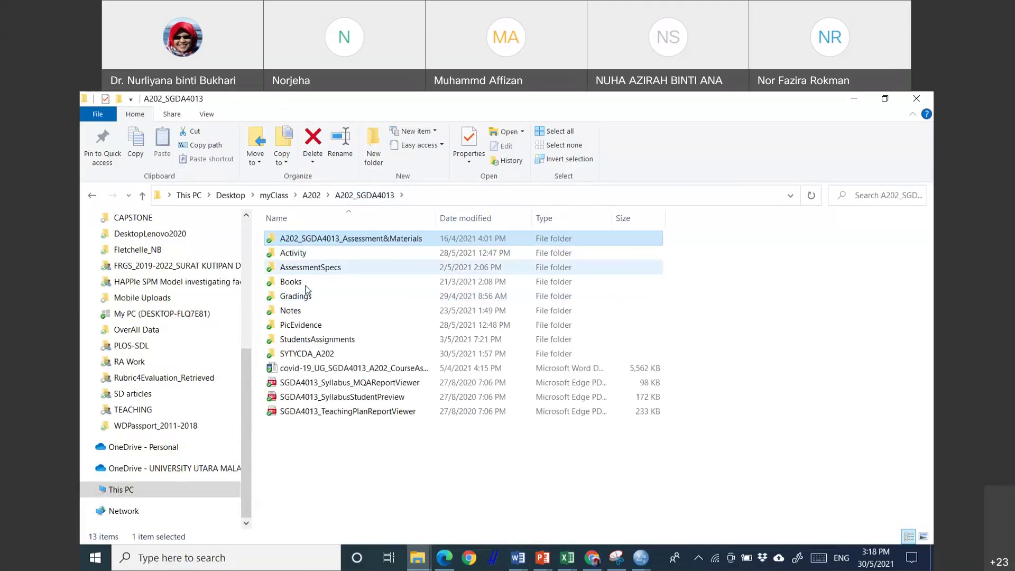
pyautogui.doubleClick(307, 311)
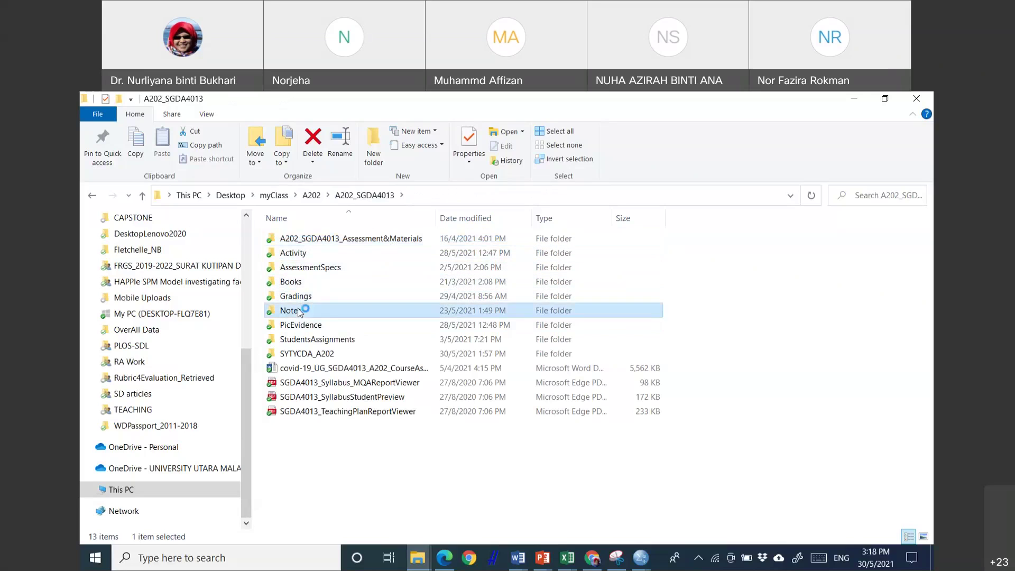
pyautogui.doubleClick(349, 325)
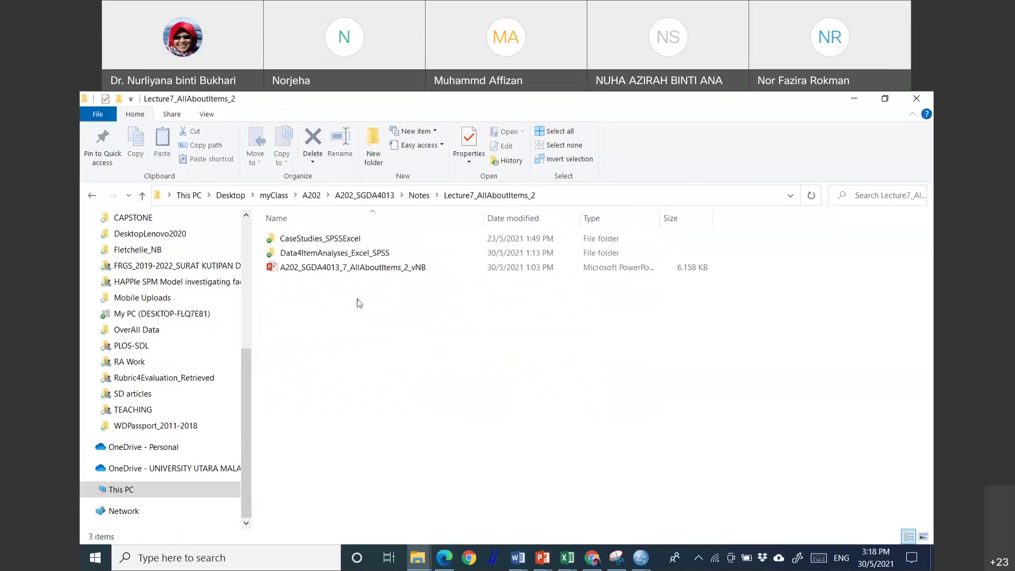
pyautogui.doubleClick(369, 238)
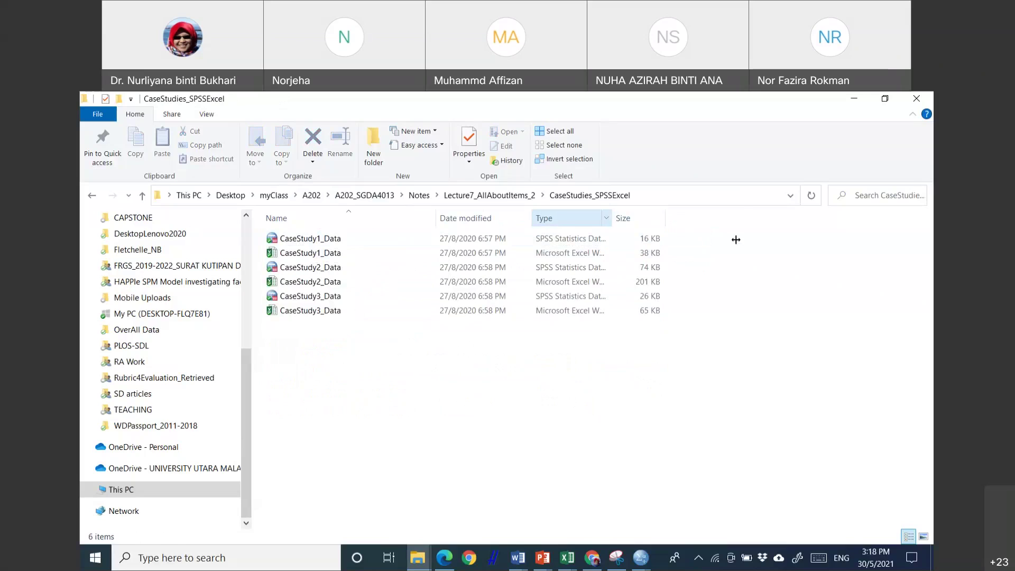
pyautogui.moveTo(736, 240); pyautogui.dragTo(742, 220)
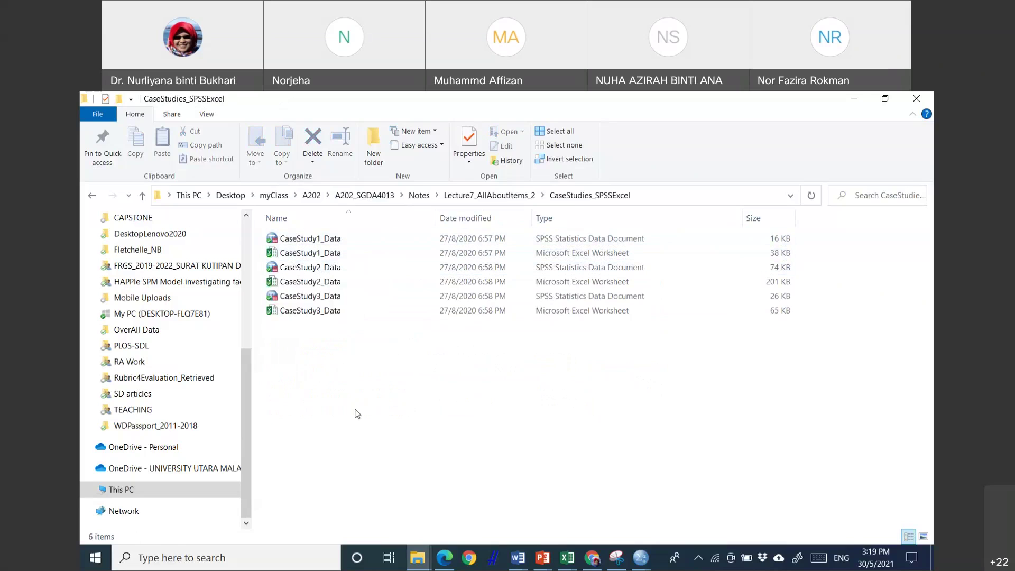
# Return to Lecture7_AllAboutItems_2, open the Data4ItemAnalyses_Excel_SPSS folder and look over its Excel and SPSS files
pyautogui.click(497, 201)
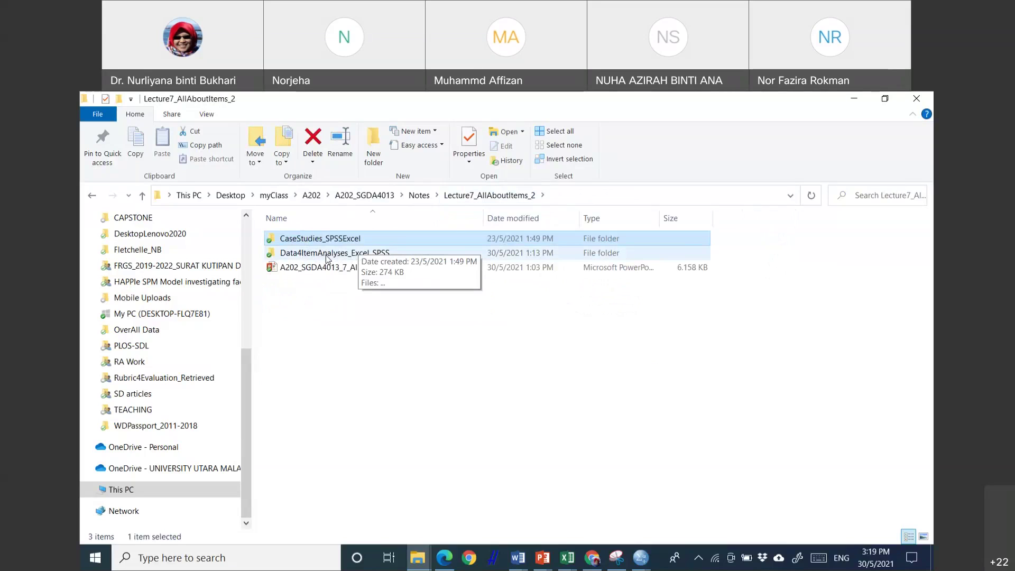
pyautogui.doubleClick(344, 258)
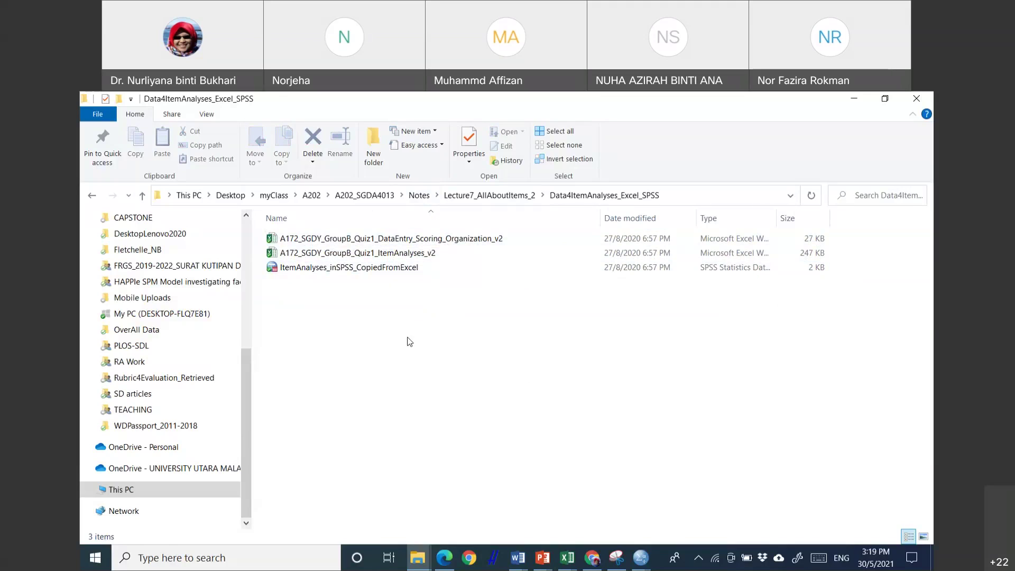
pyautogui.click(411, 254)
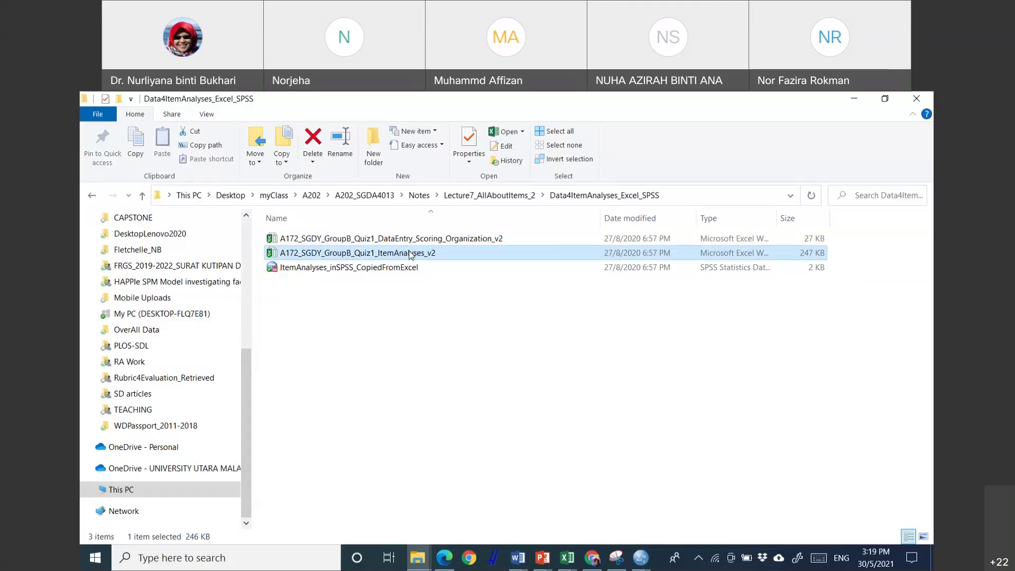
pyautogui.click(429, 310)
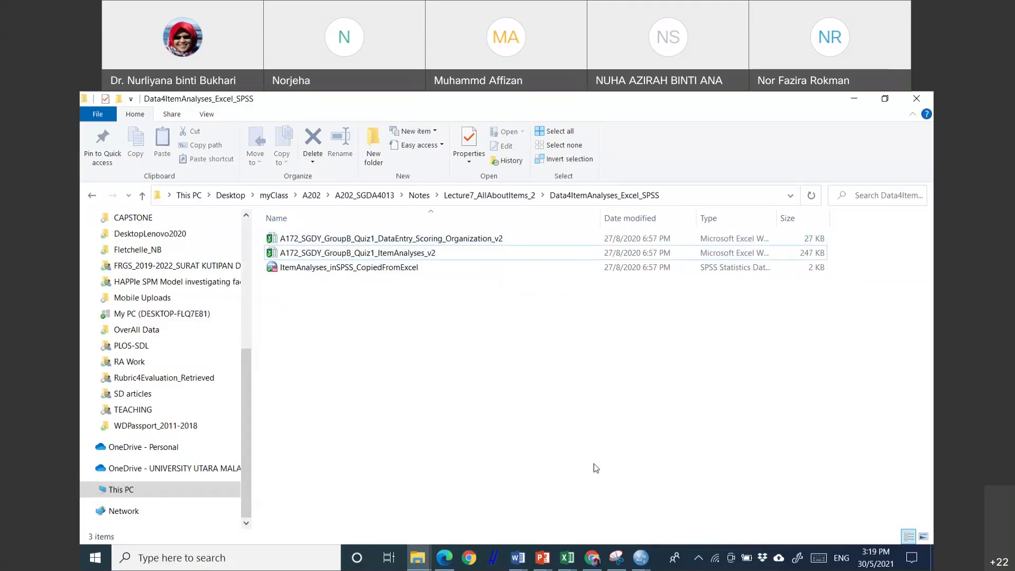
# Minimise File Explorer, switch to the A202_SGDA4013_6_AllAboutItems_1_vNB presentation in PowerPoint and delete slide 2, which asks for opinions on Class Marker
pyautogui.click(862, 100)
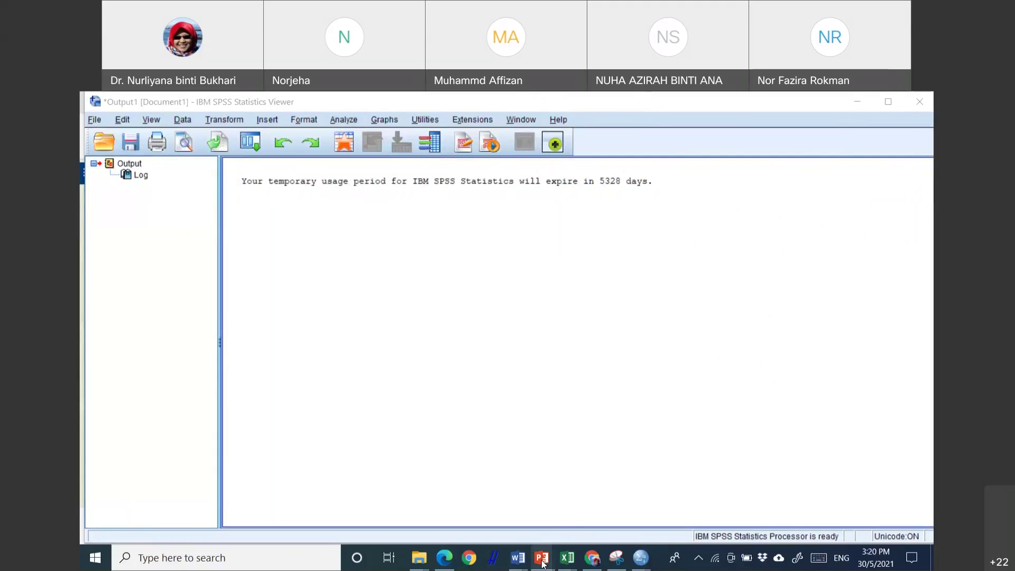
pyautogui.moveTo(542, 563)
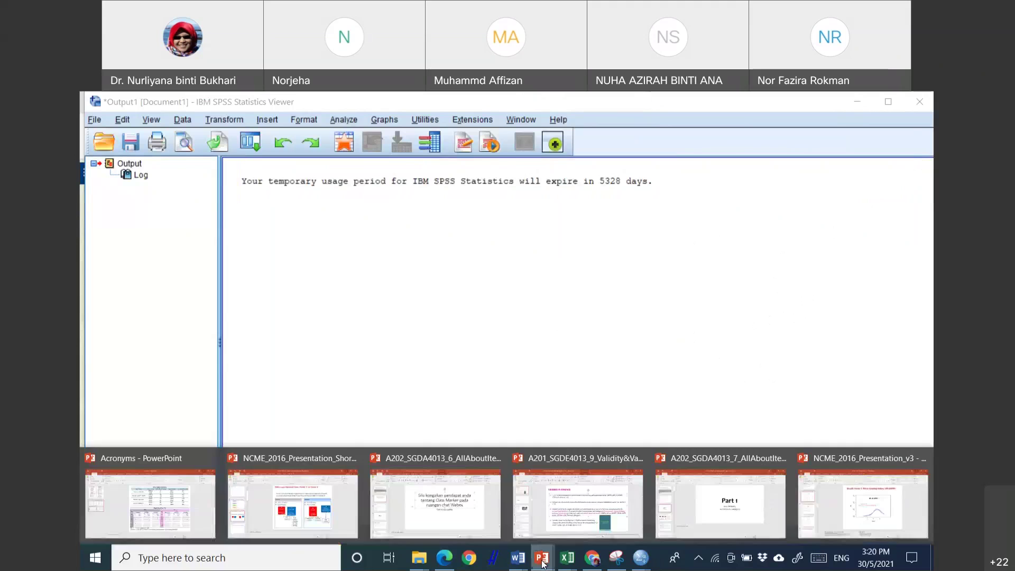
pyautogui.click(453, 525)
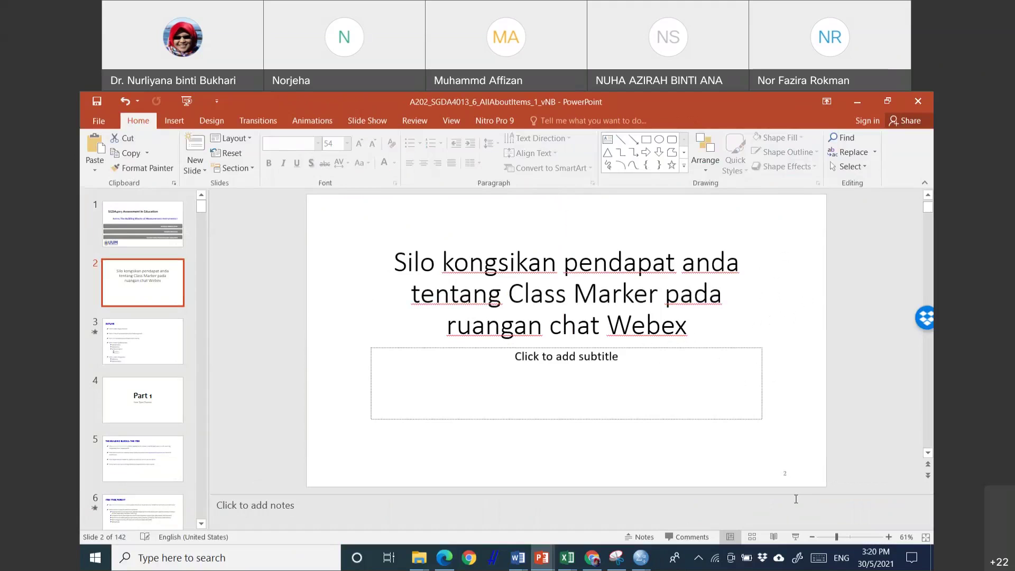
pyautogui.press('Delete')
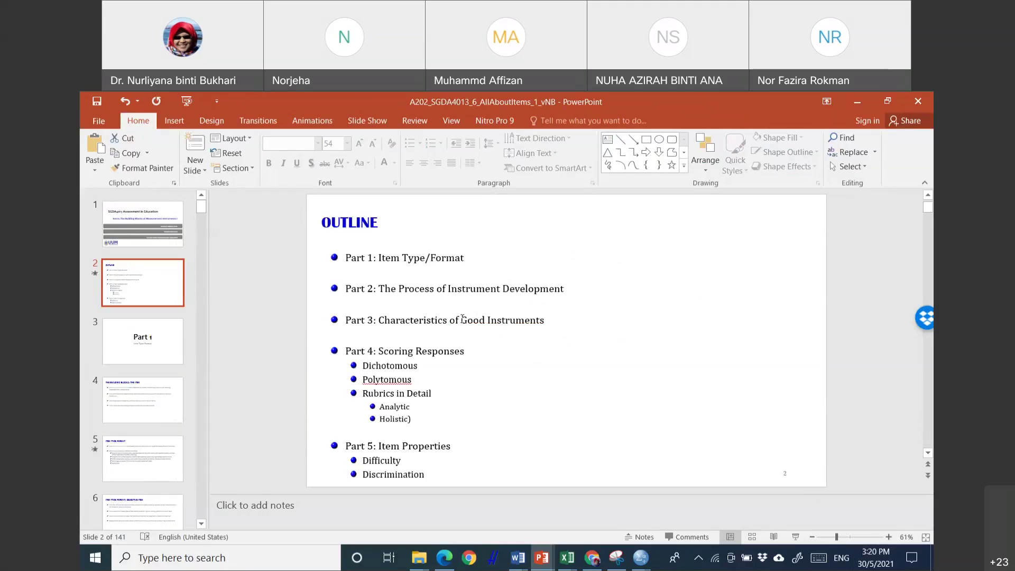
# Place the text cursor on the blank line below "Part 1: Item Type/Format" in the Outline slide's list
pyautogui.click(472, 267)
pyautogui.tripleClick(405, 268)
pyautogui.click(406, 267)
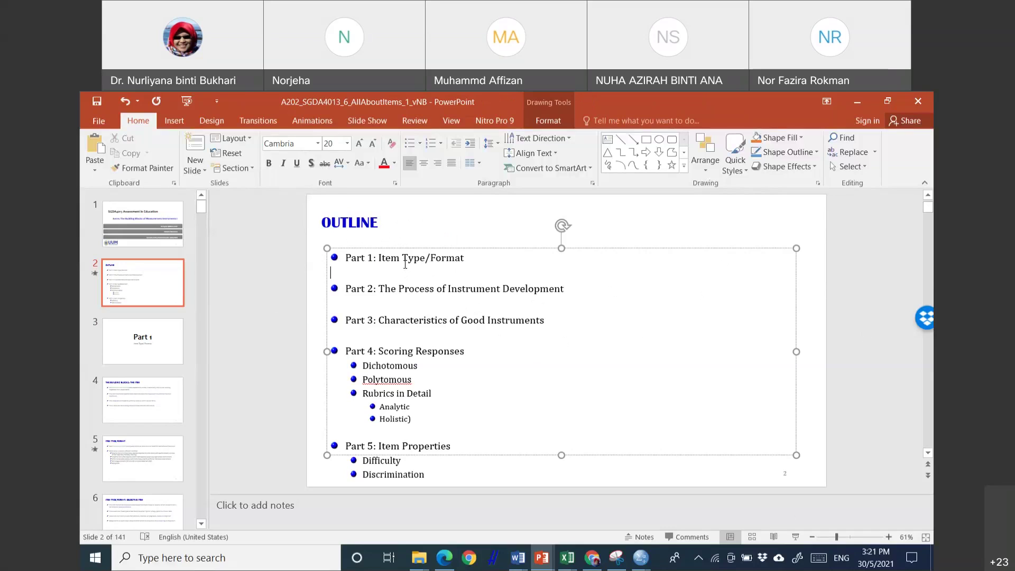